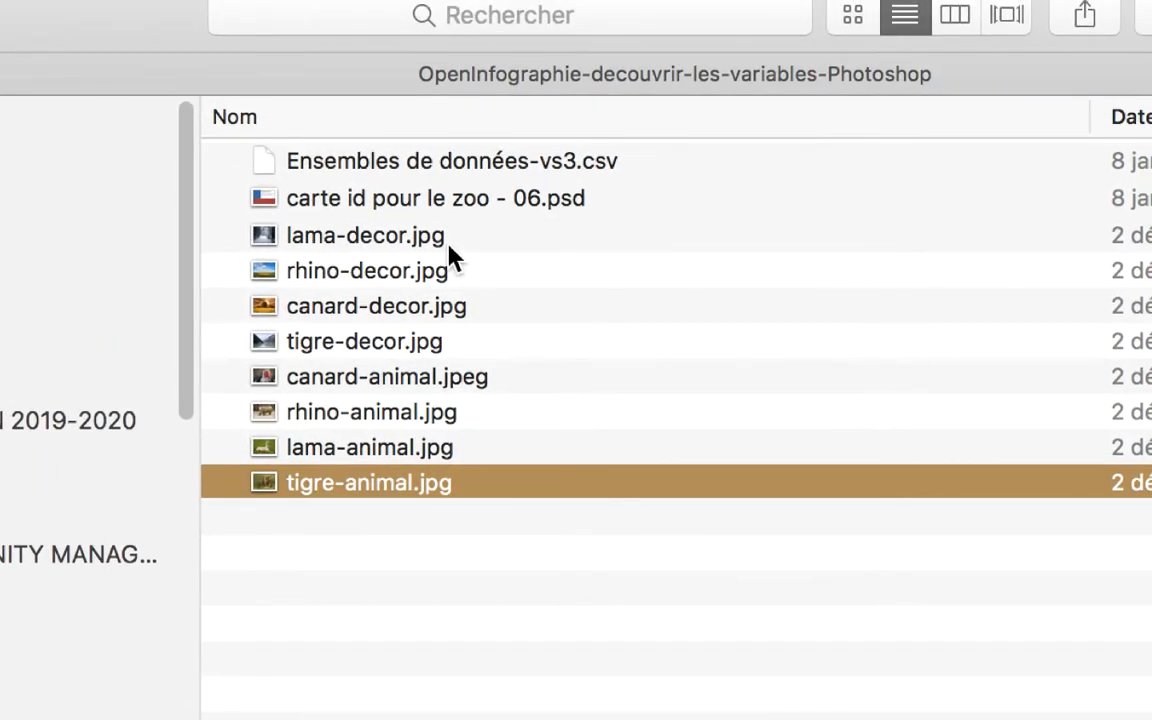
{"action": "left_click", "coordinate": [550, 204]}
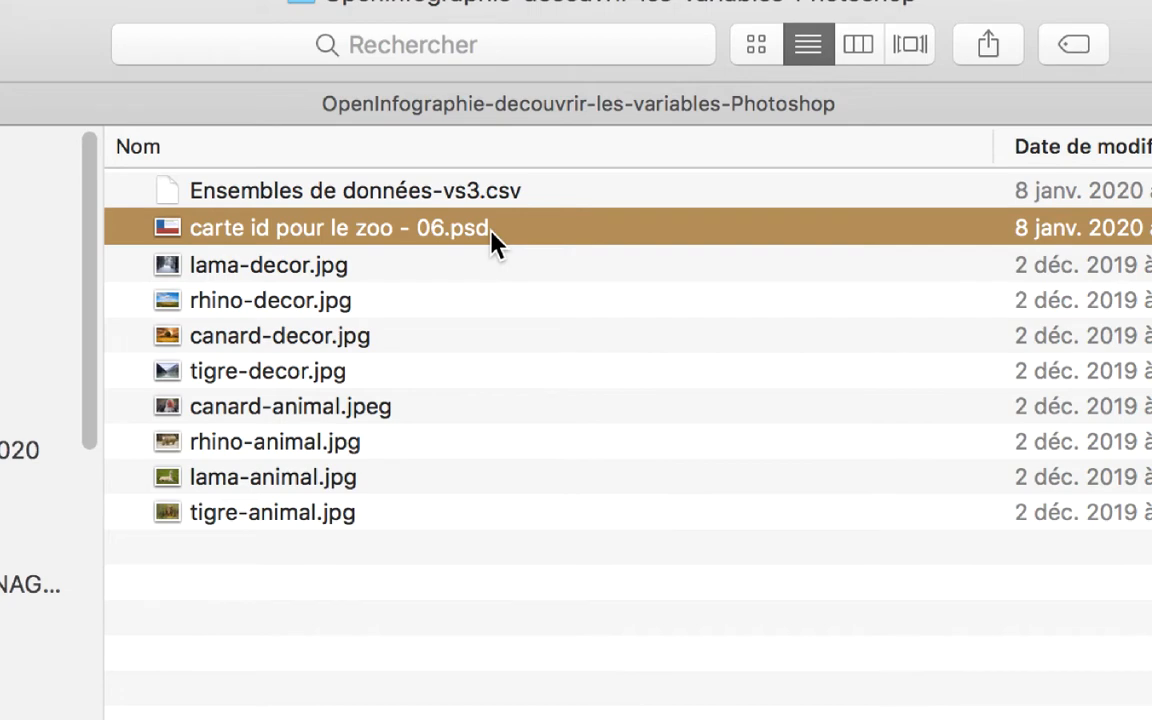
{"action": "left_click", "coordinate": [505, 192]}
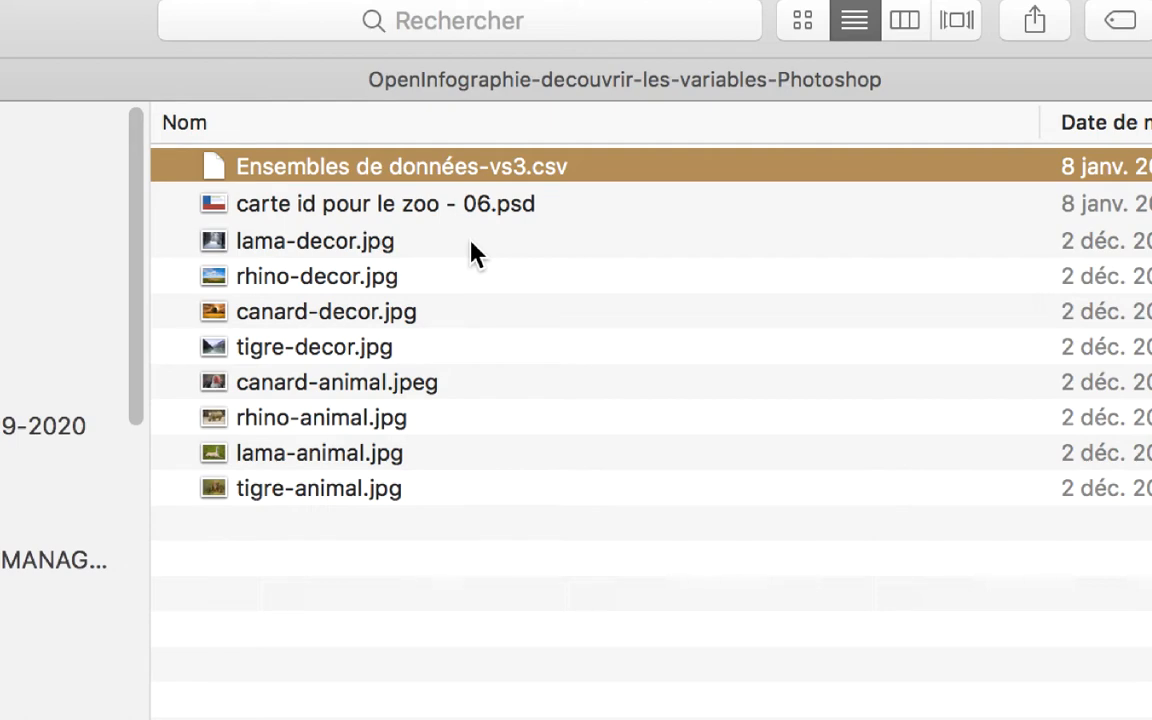
{"action": "left_click", "coordinate": [540, 201]}
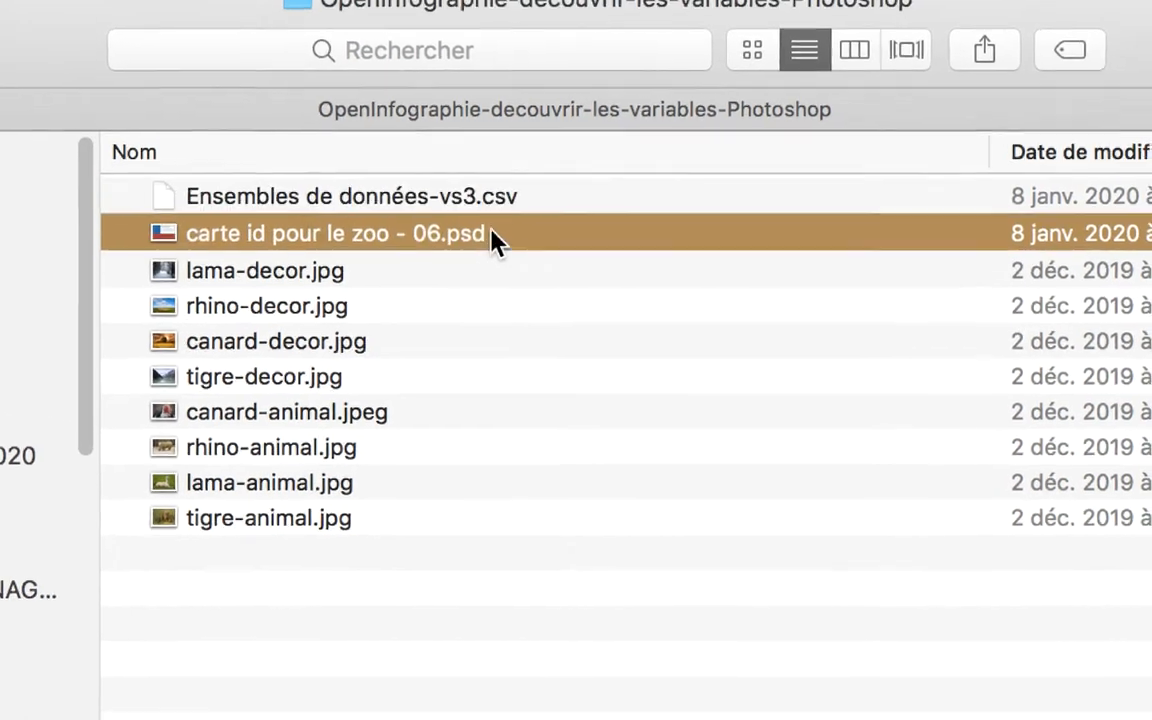
{"action": "left_click", "coordinate": [540, 178]}
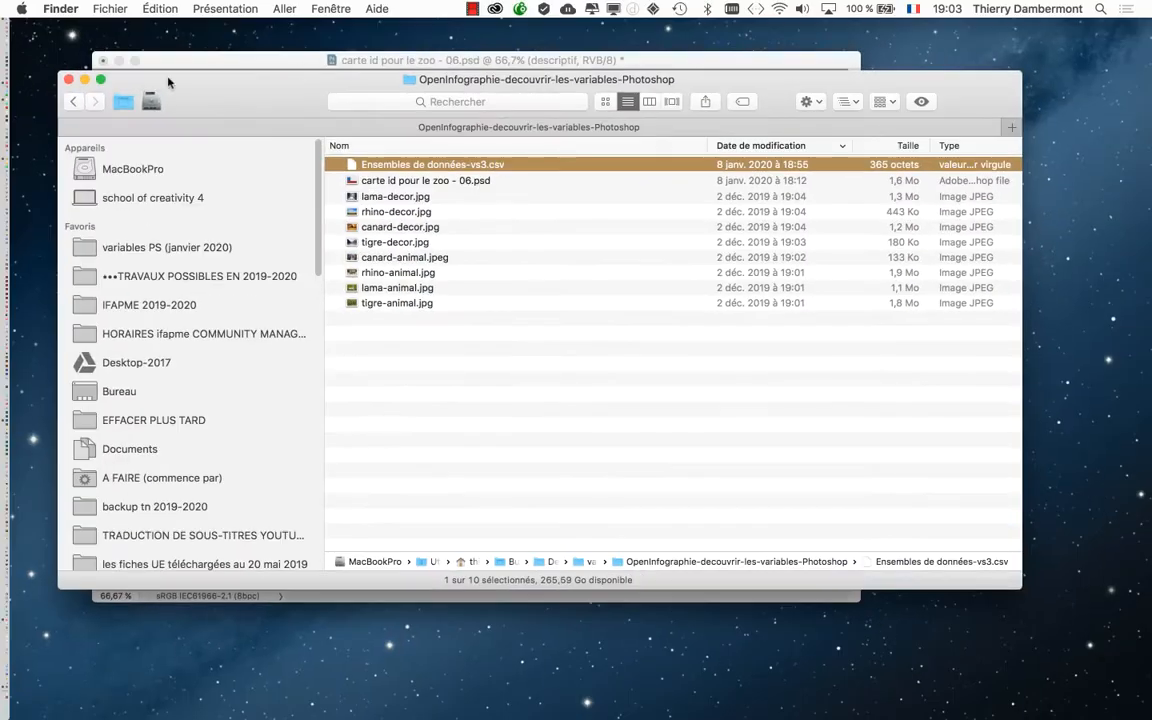
- Switch to Photoshop's "carte id pour le zoo - 06.psd" document and open its Ensembles de données variables settings
{"action": "left_click", "coordinate": [292, 63]}
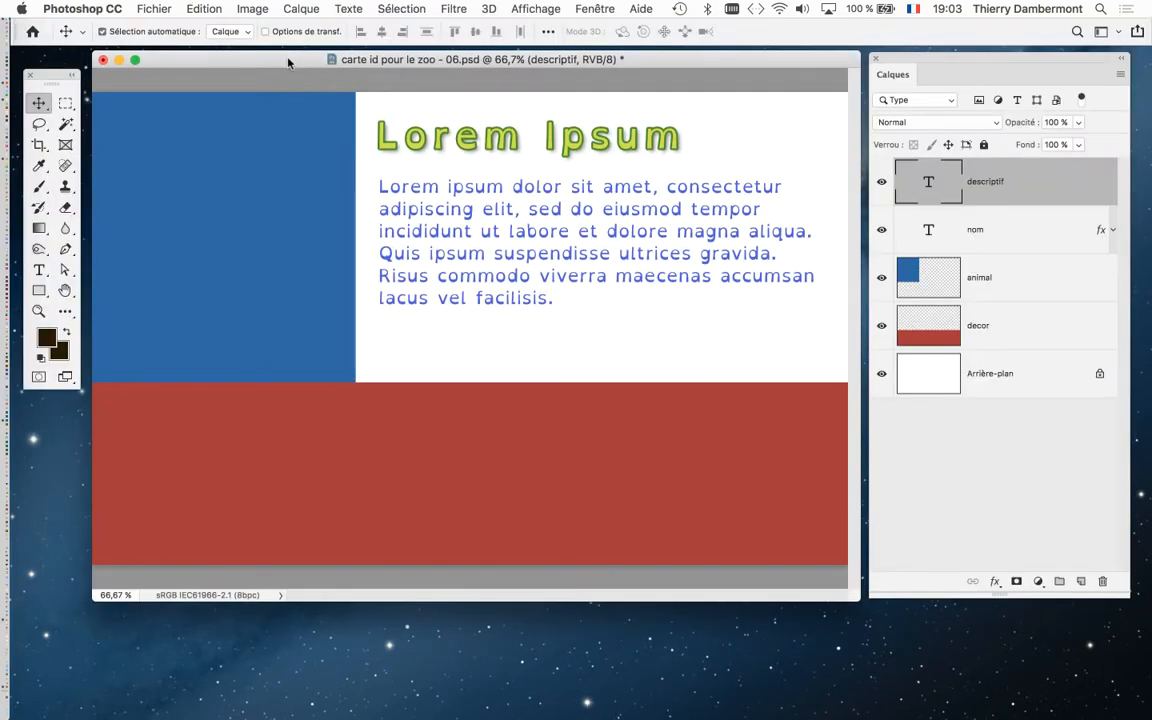
{"action": "left_click", "coordinate": [261, 12]}
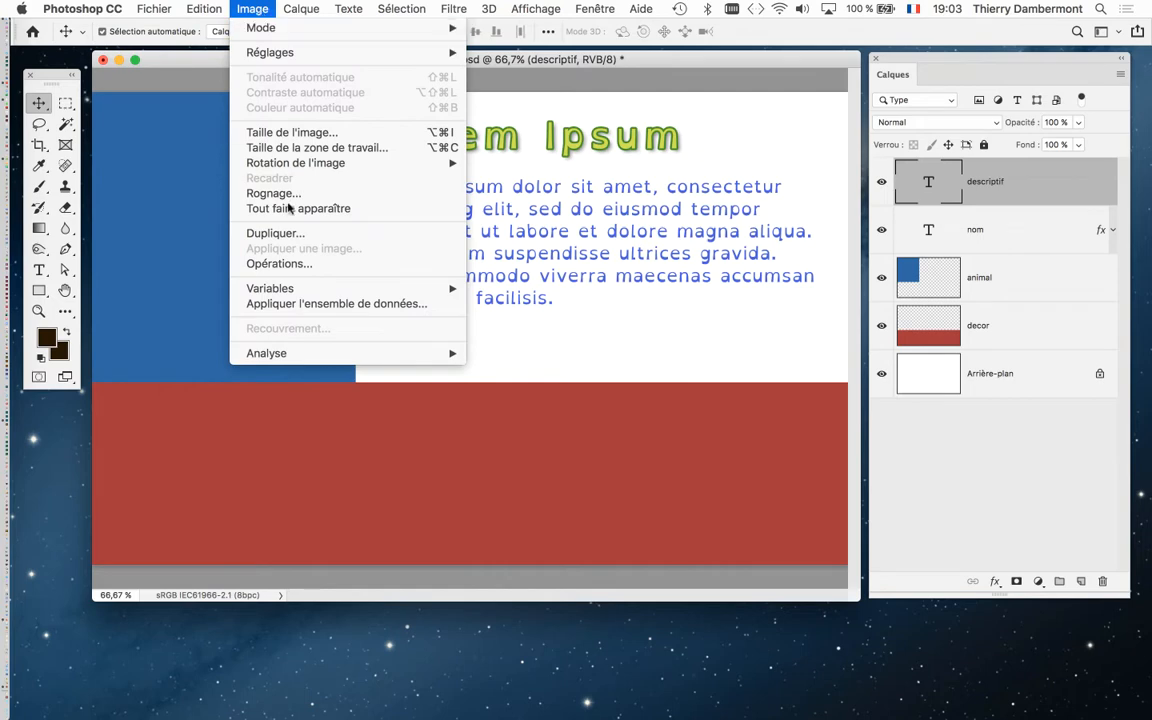
{"action": "mouse_move", "coordinate": [300, 289]}
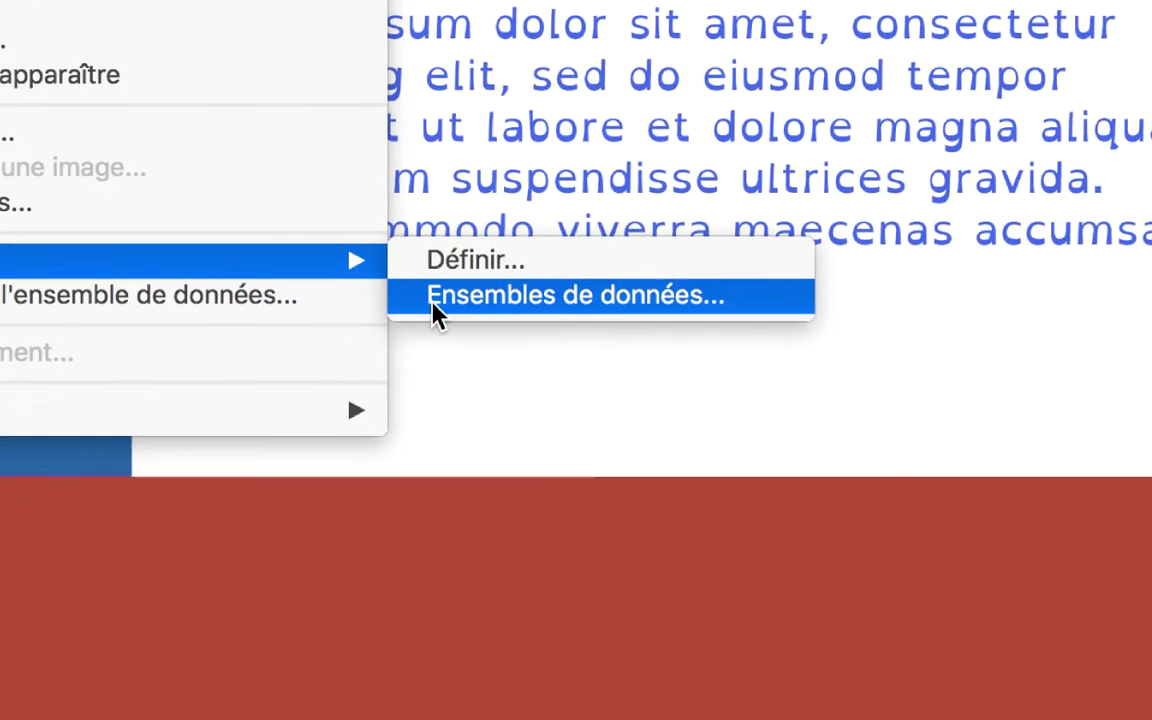
{"action": "left_click", "coordinate": [434, 306]}
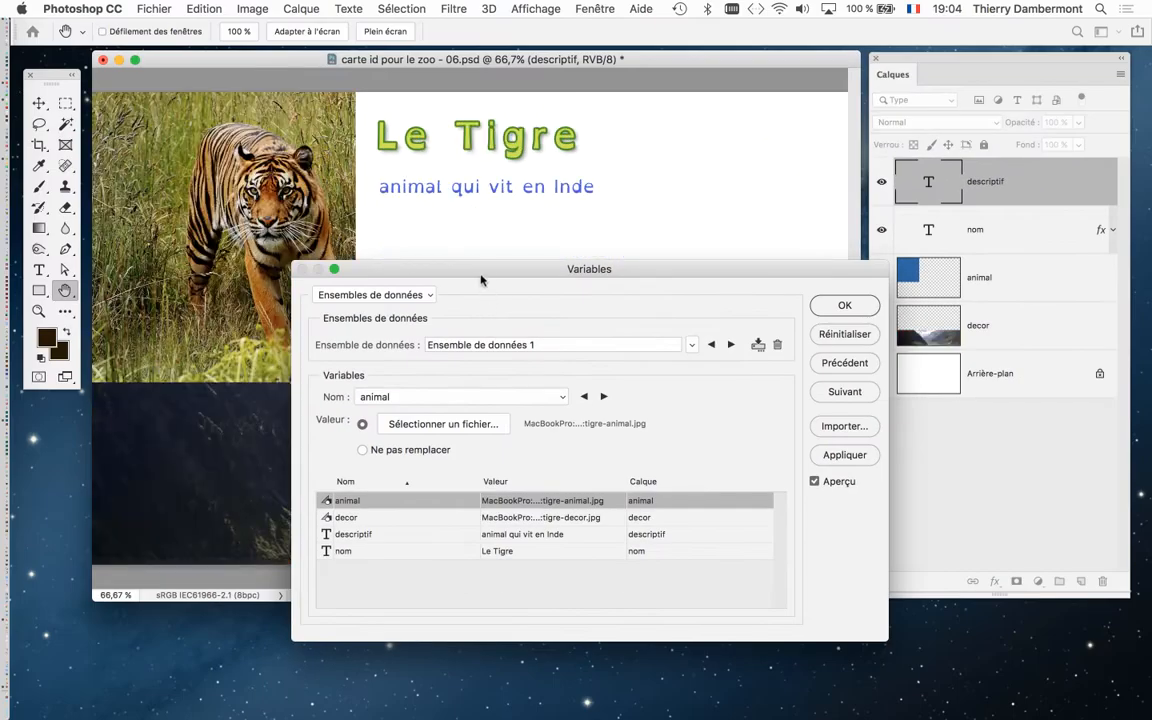
- Keep the Variables dialog on Ensembles de données and reposition it over the card's text area
{"action": "left_click_drag", "start_coordinate": [494, 265], "coordinate": [634, 286]}
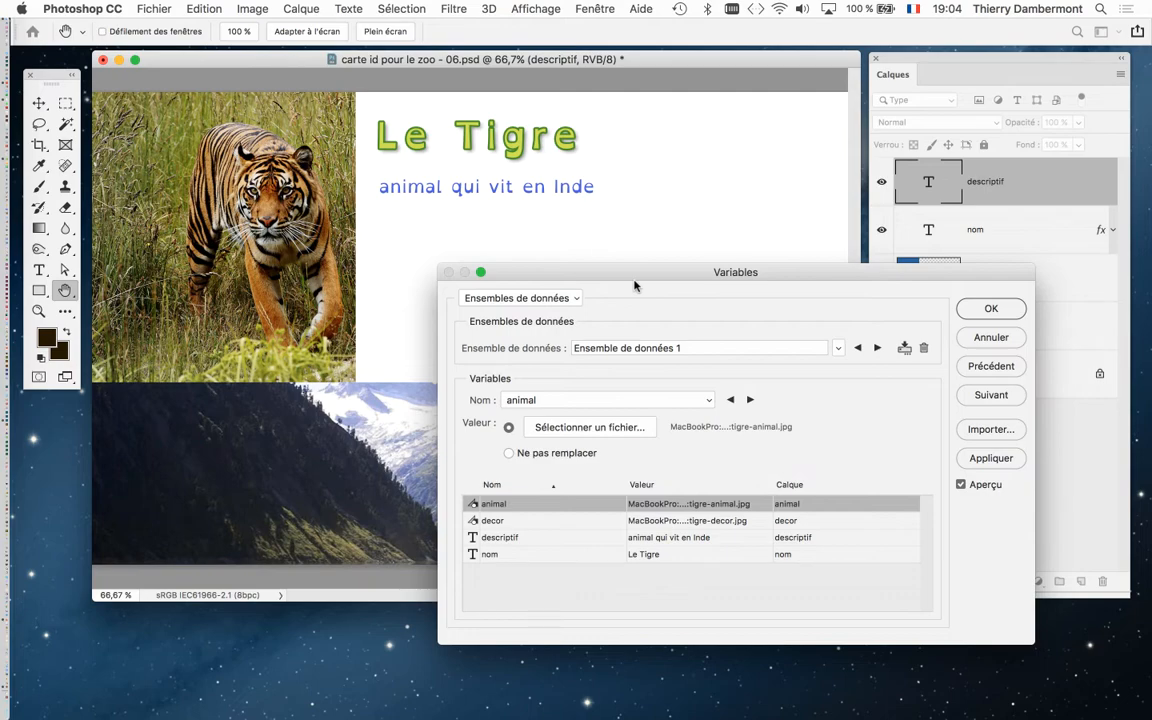
{"action": "key", "text": "alt"}
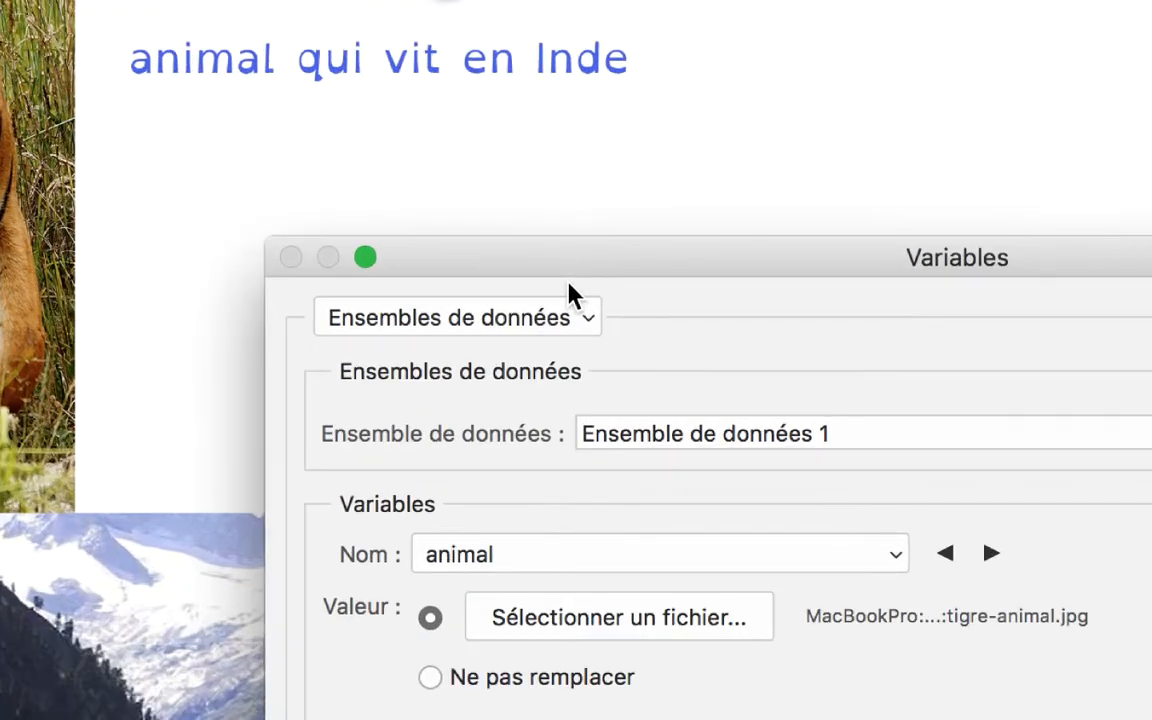
{"action": "left_click", "coordinate": [571, 312]}
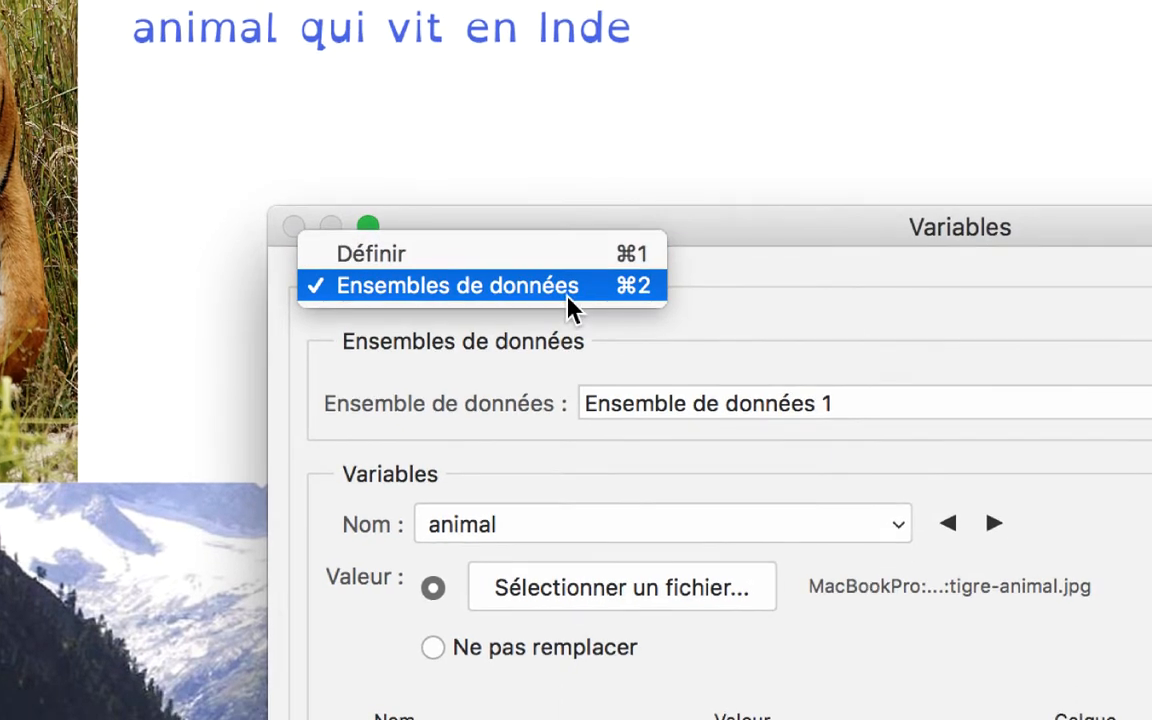
{"action": "left_click", "coordinate": [568, 315]}
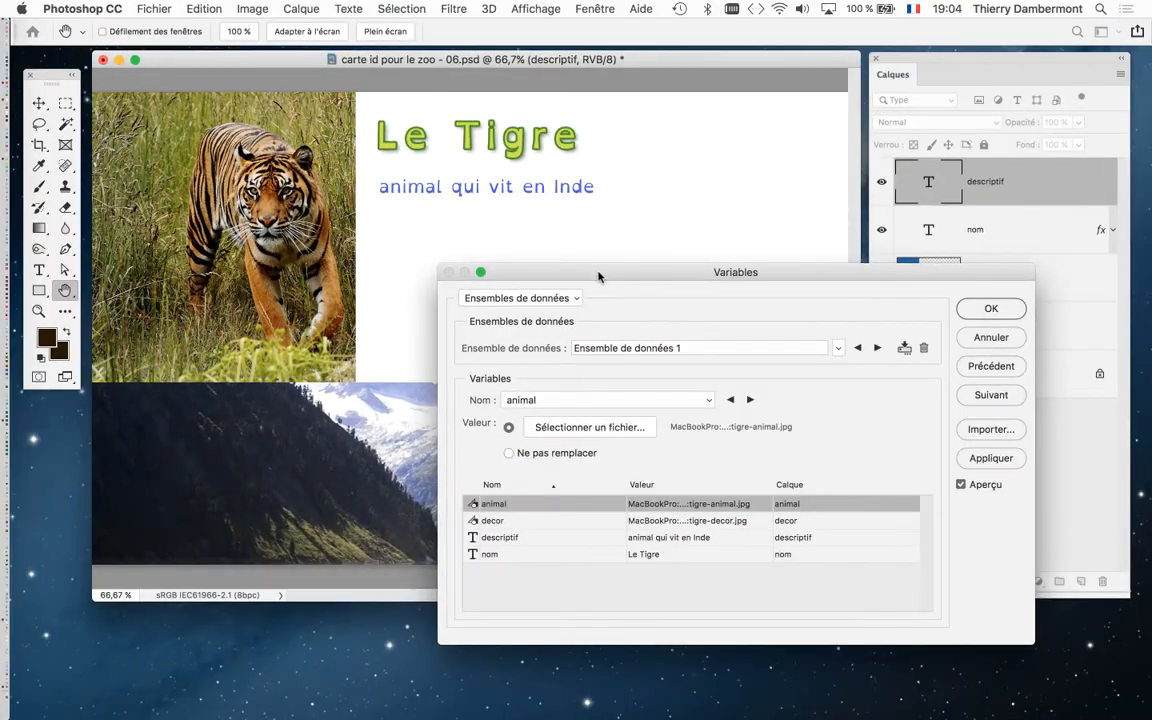
{"action": "left_click_drag", "start_coordinate": [642, 234], "coordinate": [614, 139]}
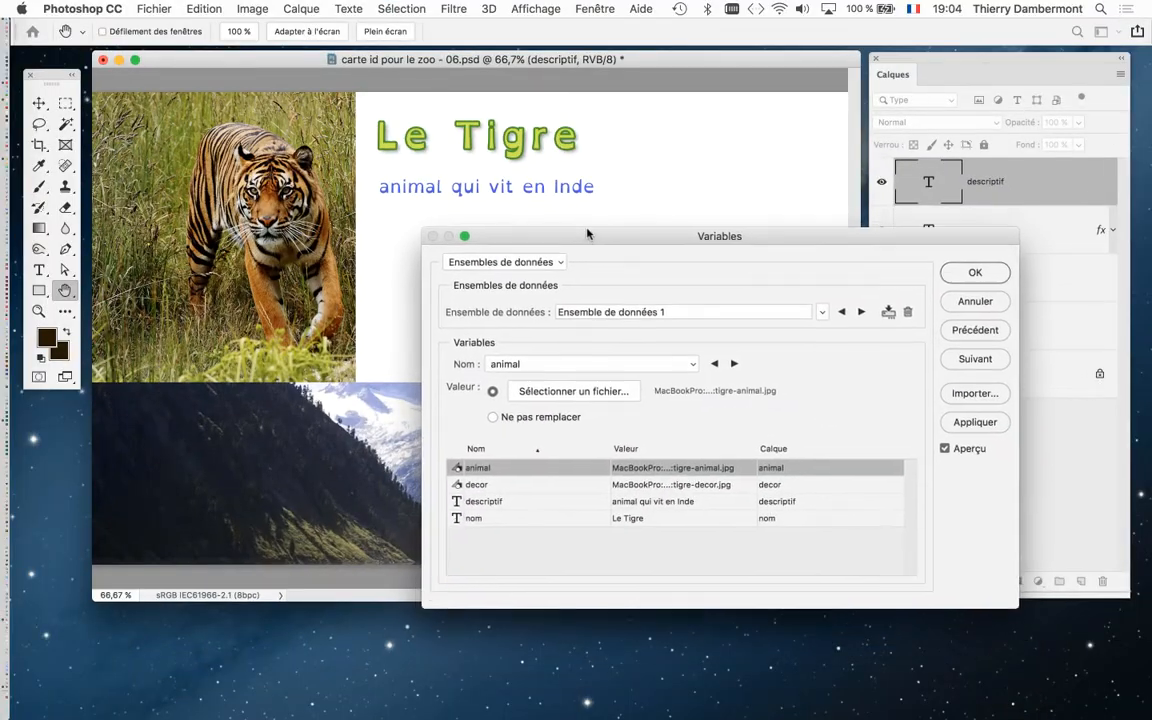
{"action": "left_click_drag", "start_coordinate": [588, 233], "coordinate": [539, 119]}
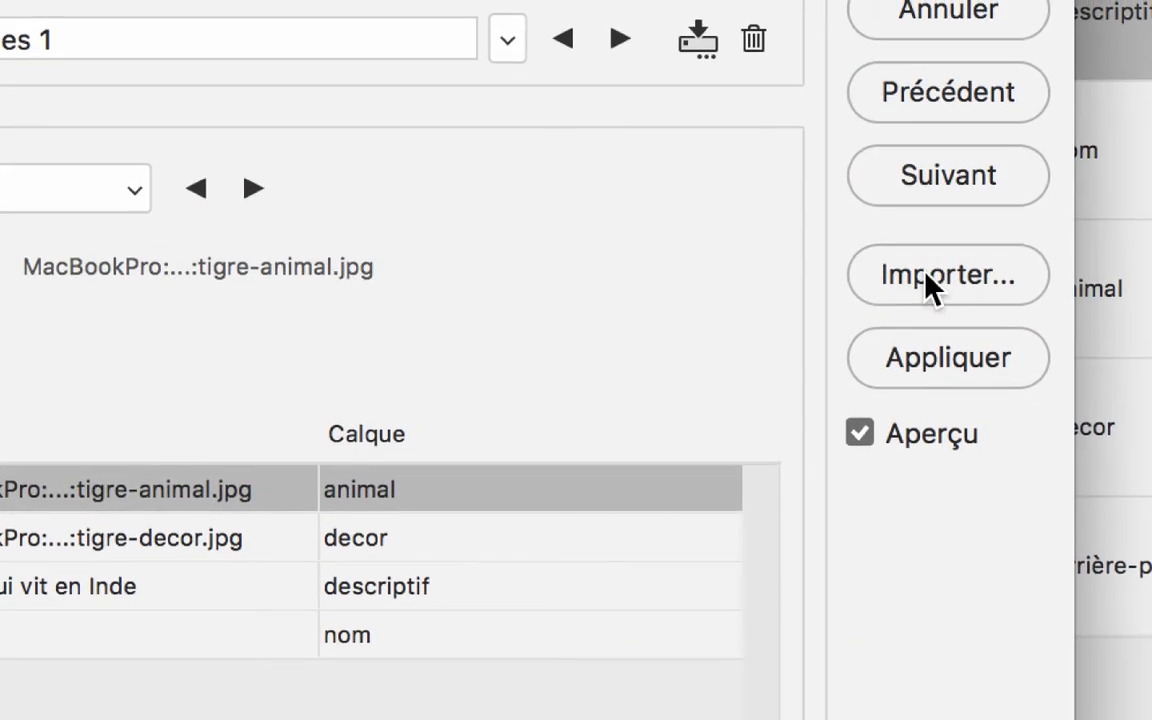
- Start a data set import and choose "Ensembles de données-vs3.csv" from the OpenInfographie-decouvrir-les-variables-Photoshop folder
{"action": "left_click", "coordinate": [924, 268]}
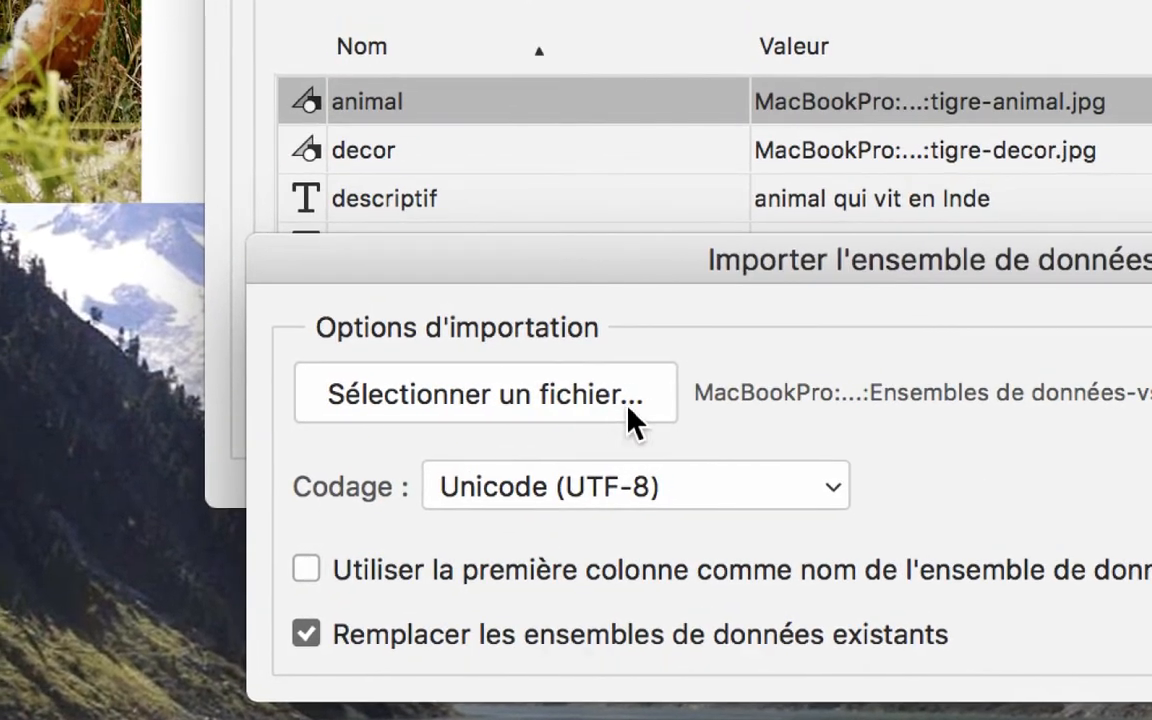
{"action": "left_click", "coordinate": [626, 366]}
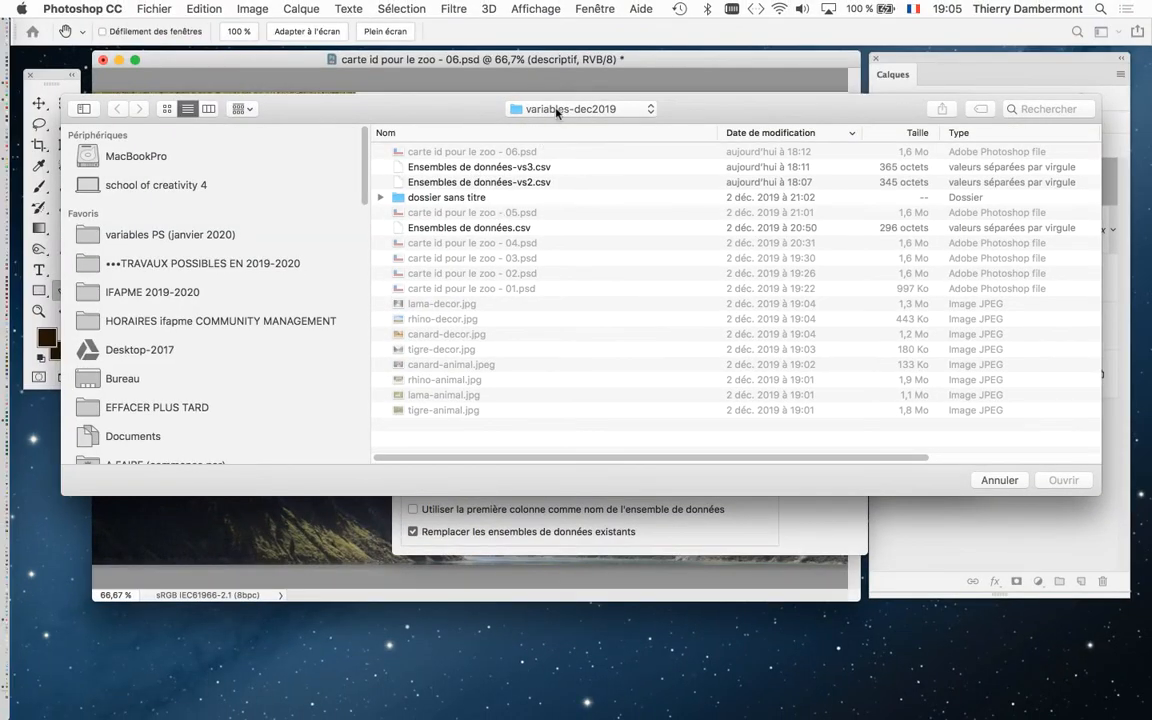
{"action": "left_click", "coordinate": [510, 108]}
{"action": "left_click", "coordinate": [515, 115]}
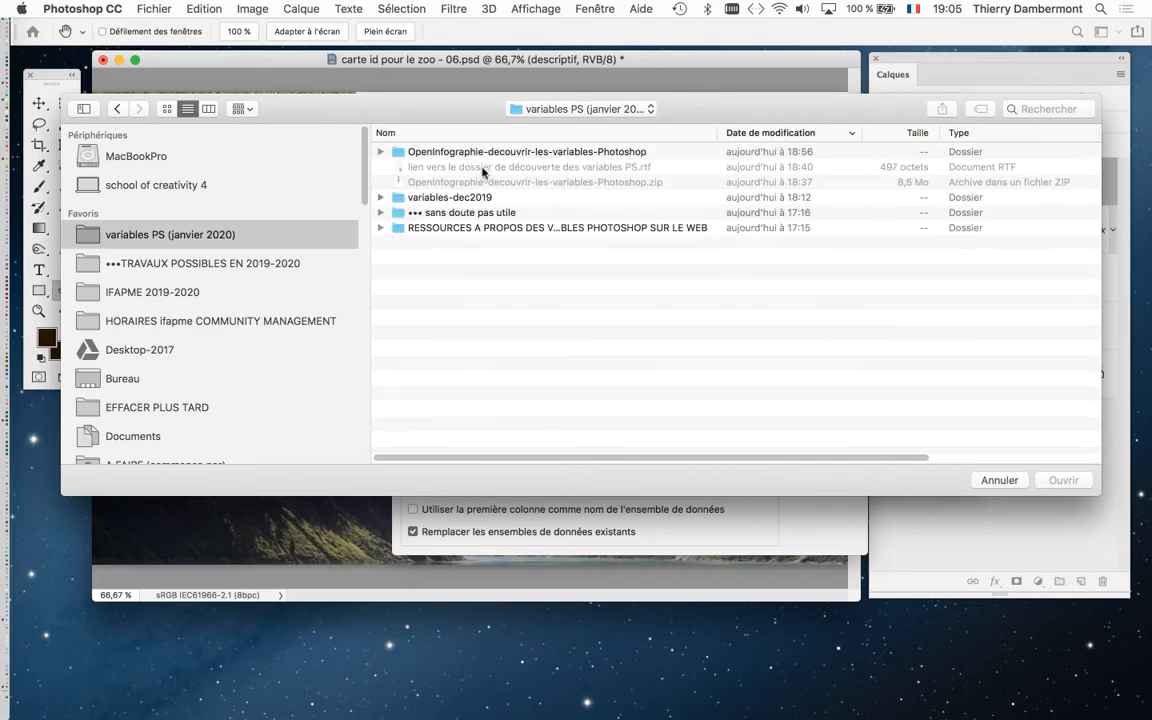
{"action": "double_click", "coordinate": [488, 151]}
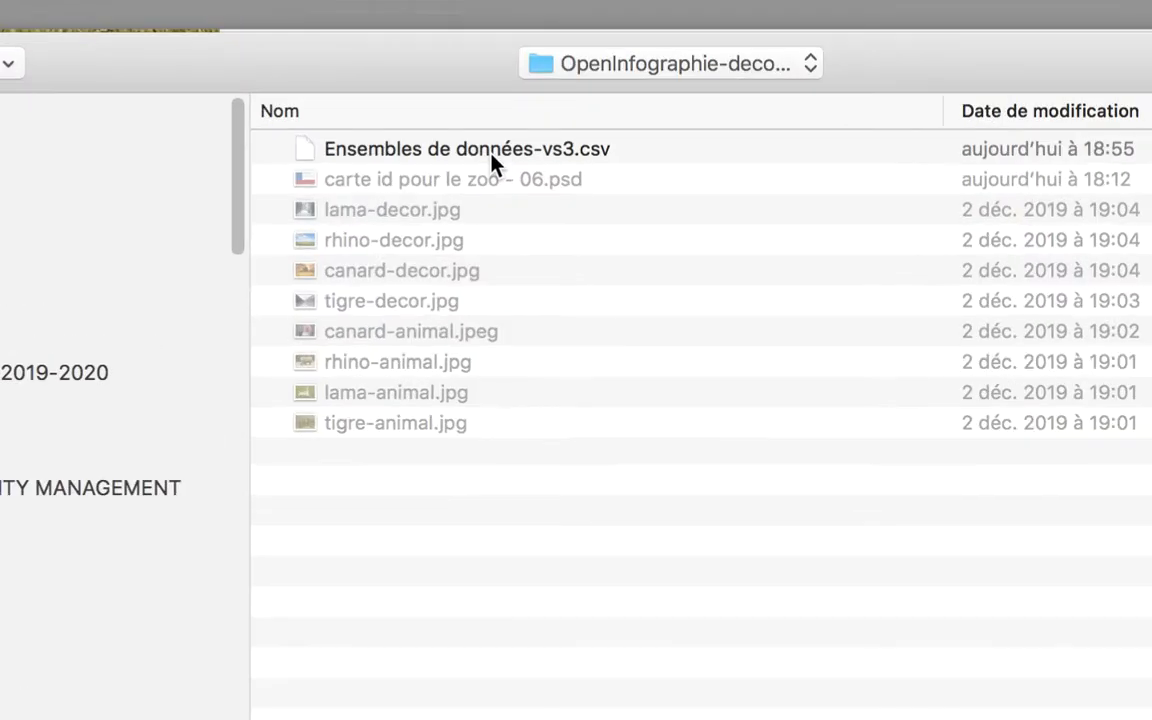
{"action": "left_click", "coordinate": [491, 153]}
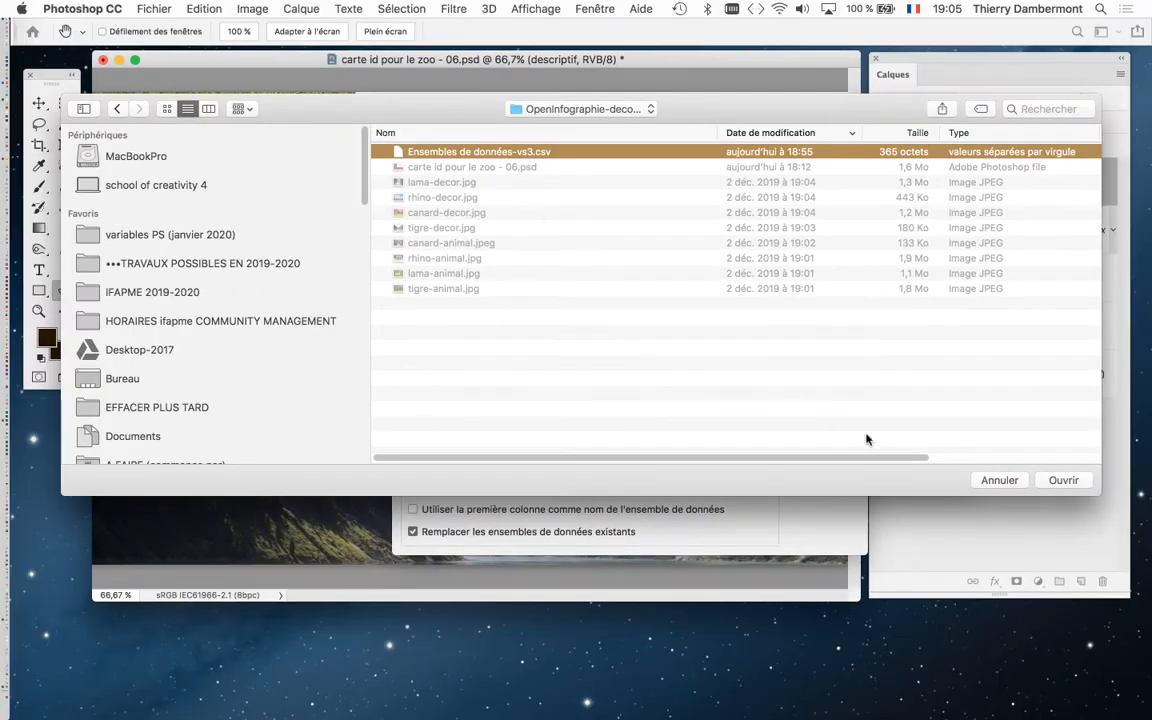
{"action": "left_click", "coordinate": [1060, 479]}
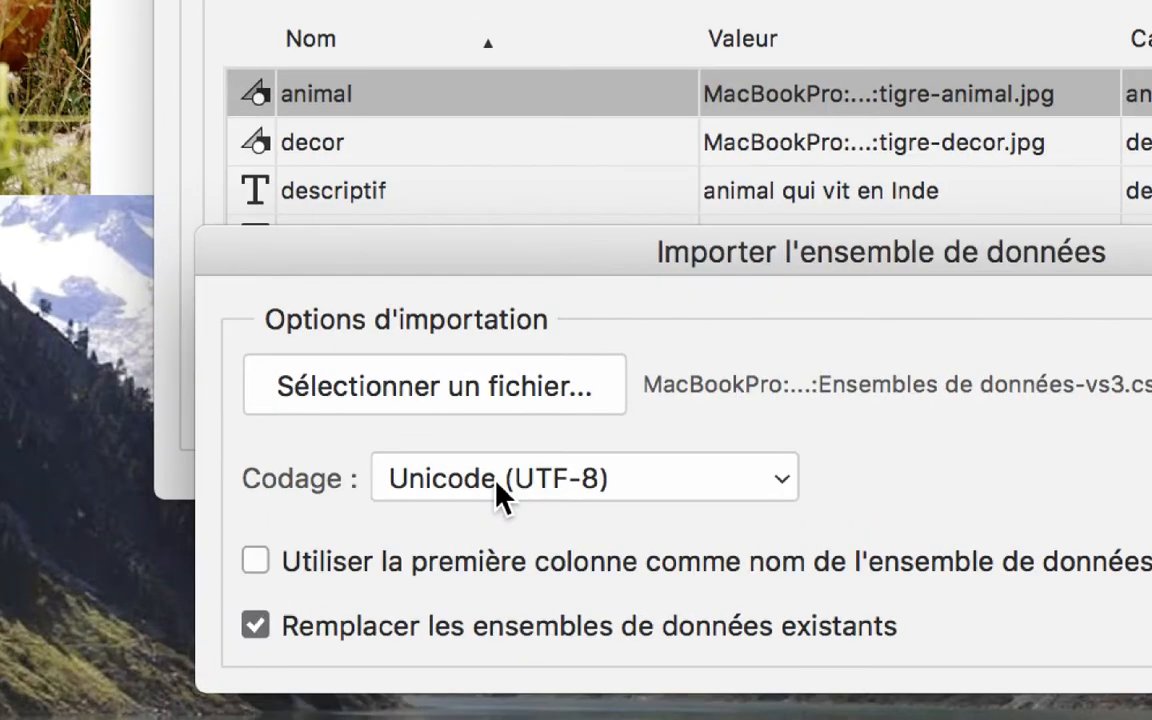
- Keep the encoding at Unicode (UTF-8) and import the CSV, replacing the existing data sets
{"action": "left_click", "coordinate": [497, 481]}
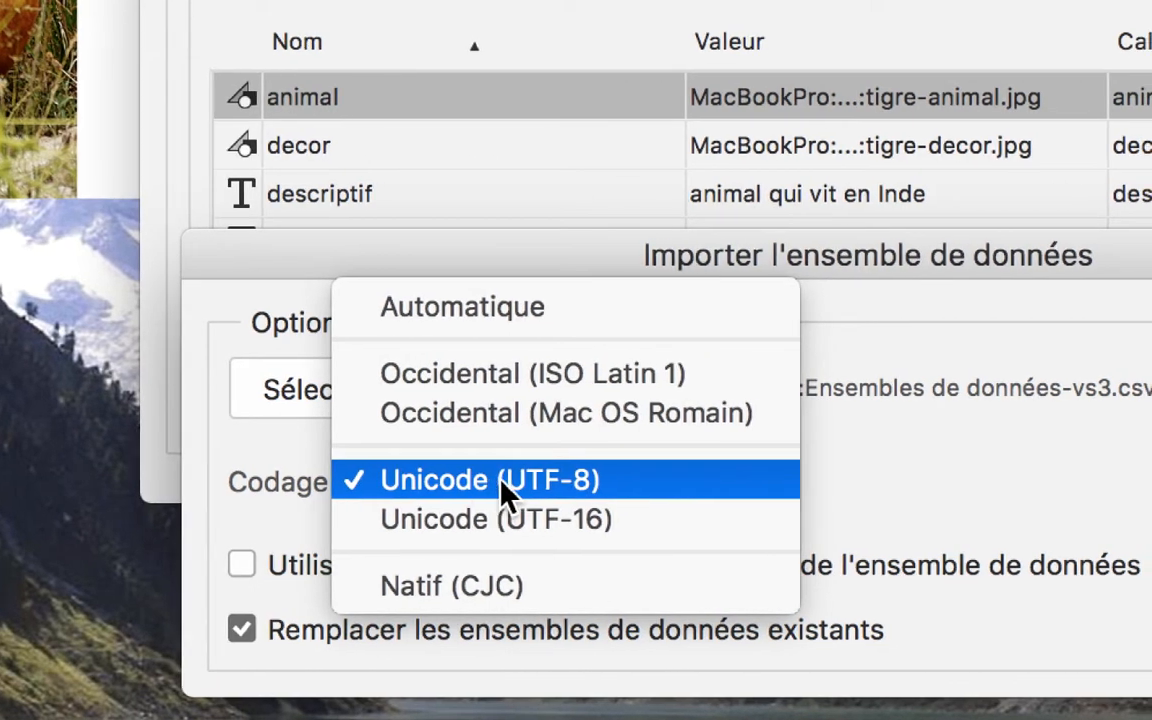
{"action": "left_click", "coordinate": [502, 482]}
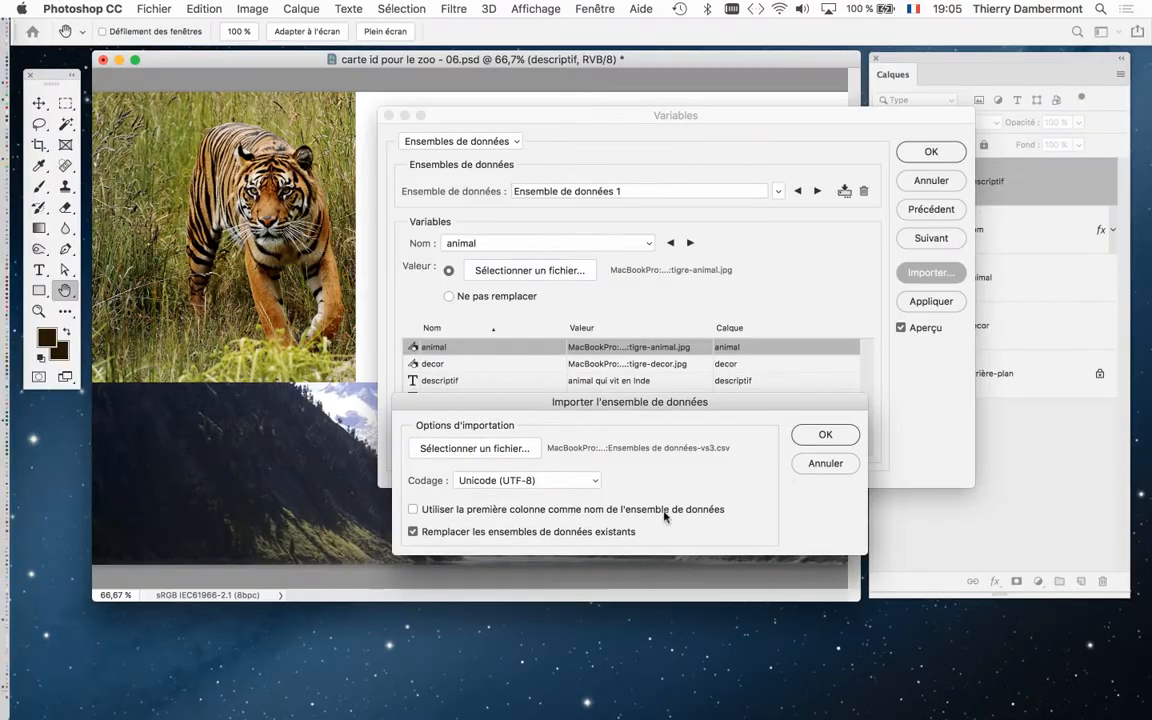
{"action": "left_click", "coordinate": [818, 435]}
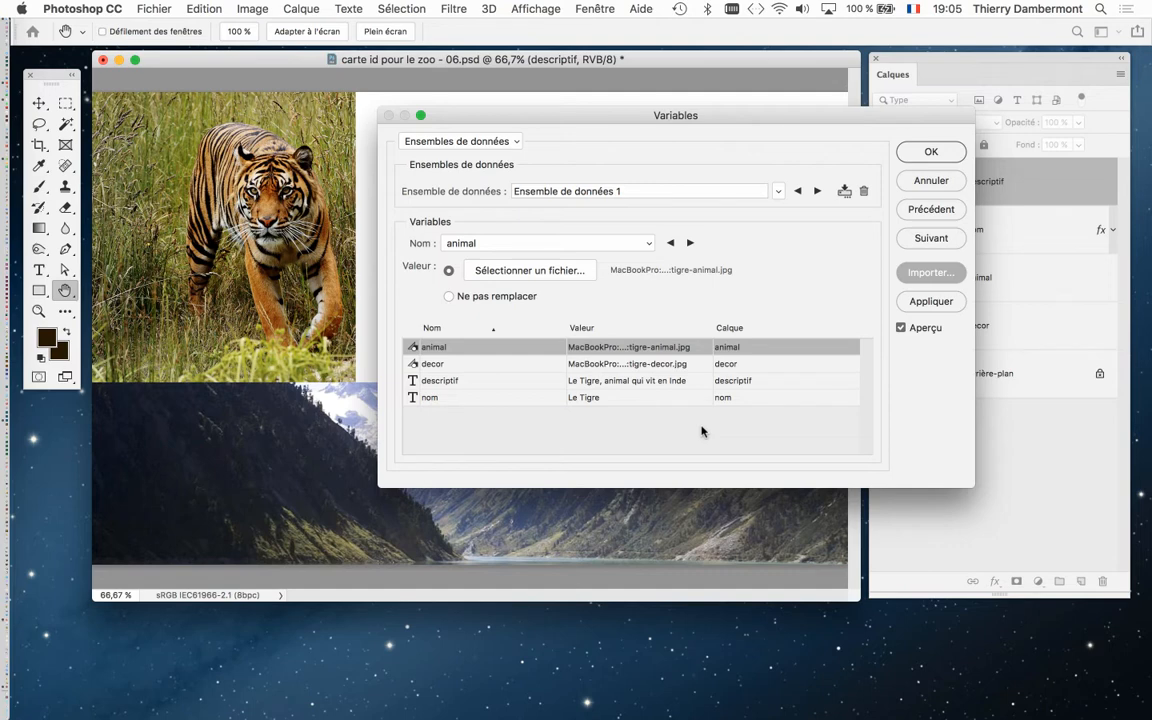
- Go through the animal, decor, descriptif and nom variables of Ensemble de données 1 to check their values
{"action": "key", "text": "alt+super+8"}
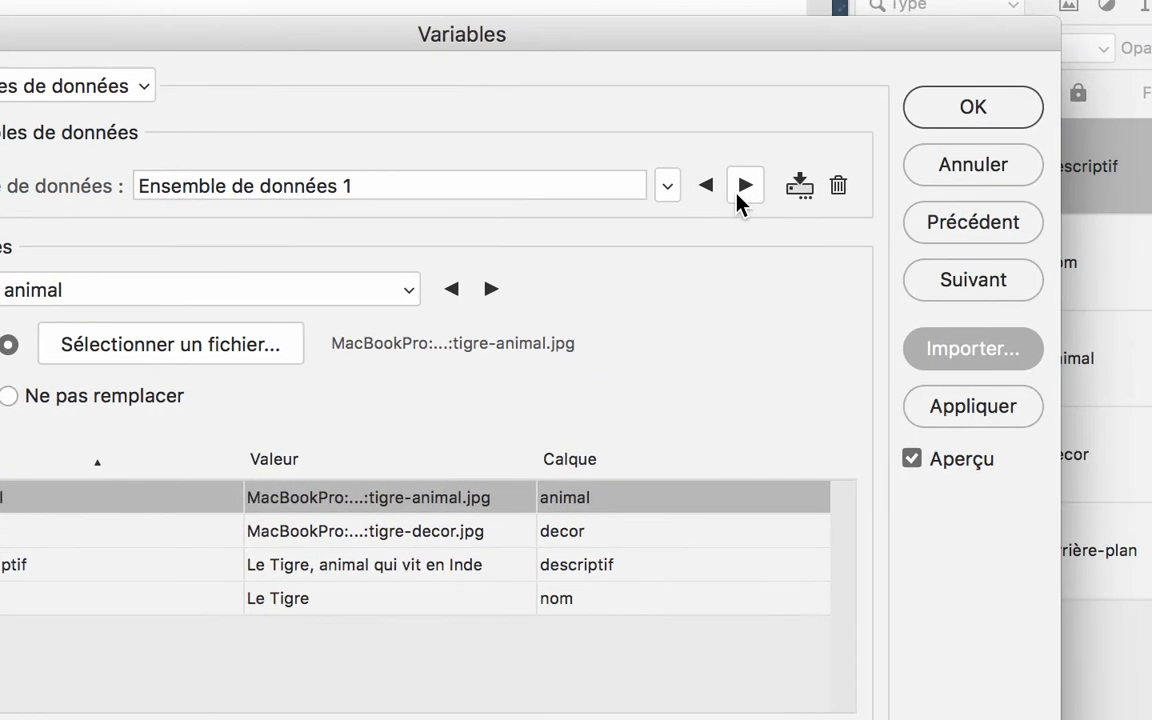
{"action": "key", "text": "alt+super+equal"}
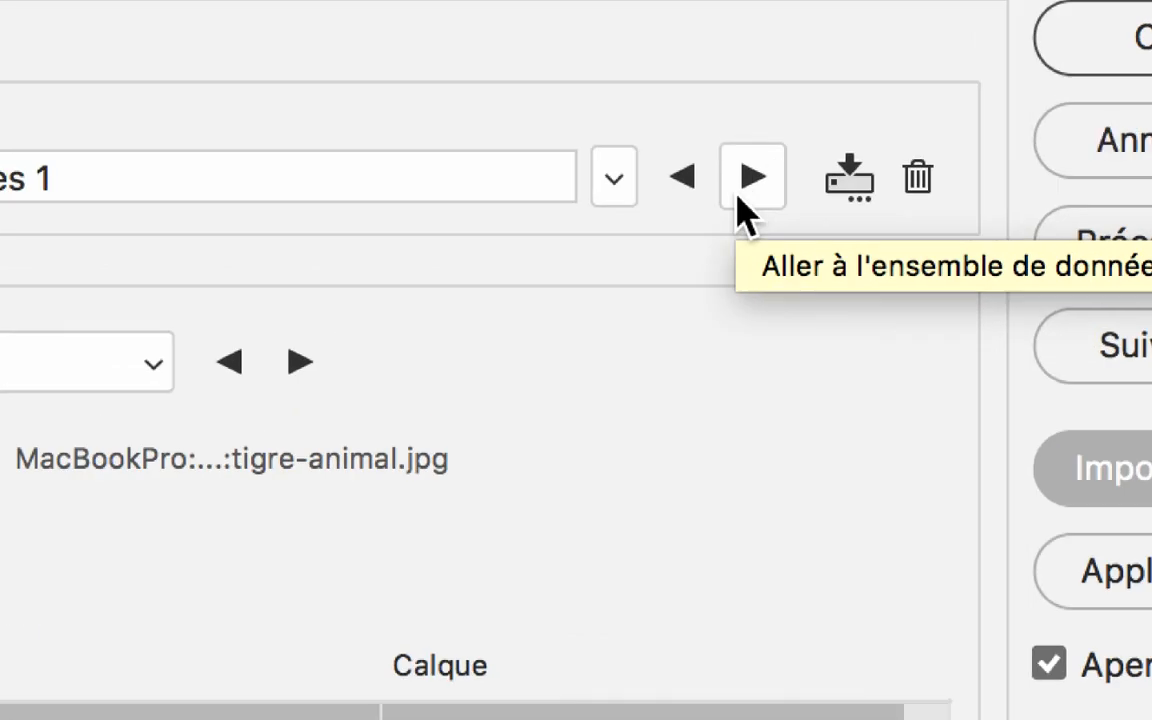
{"action": "key", "text": "alt+super+minus"}
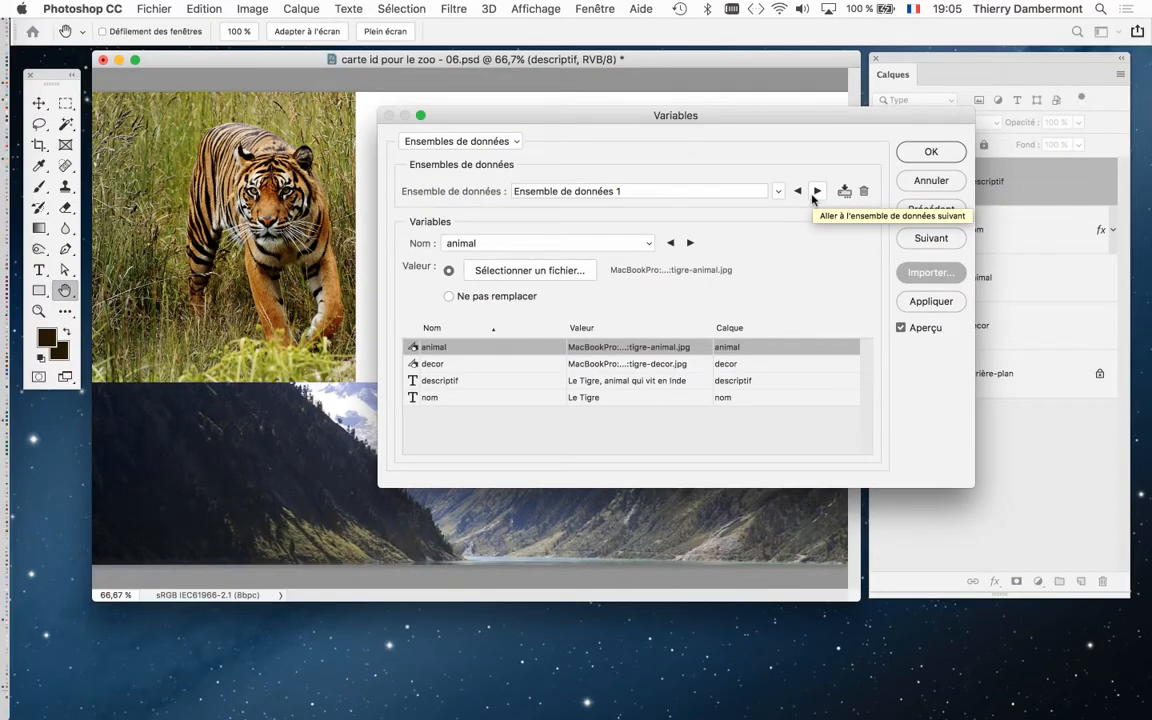
{"action": "left_click_drag", "start_coordinate": [736, 115], "coordinate": [860, 82]}
{"action": "key", "text": "alt+super+equal"}
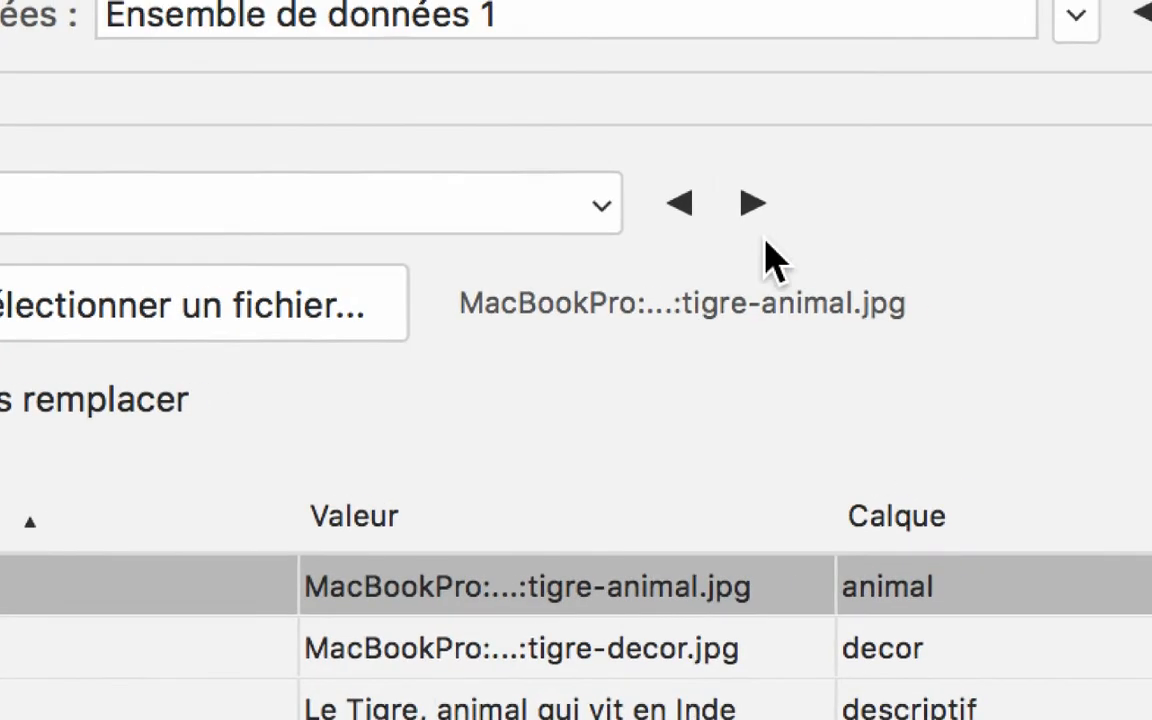
{"action": "left_click", "coordinate": [760, 225]}
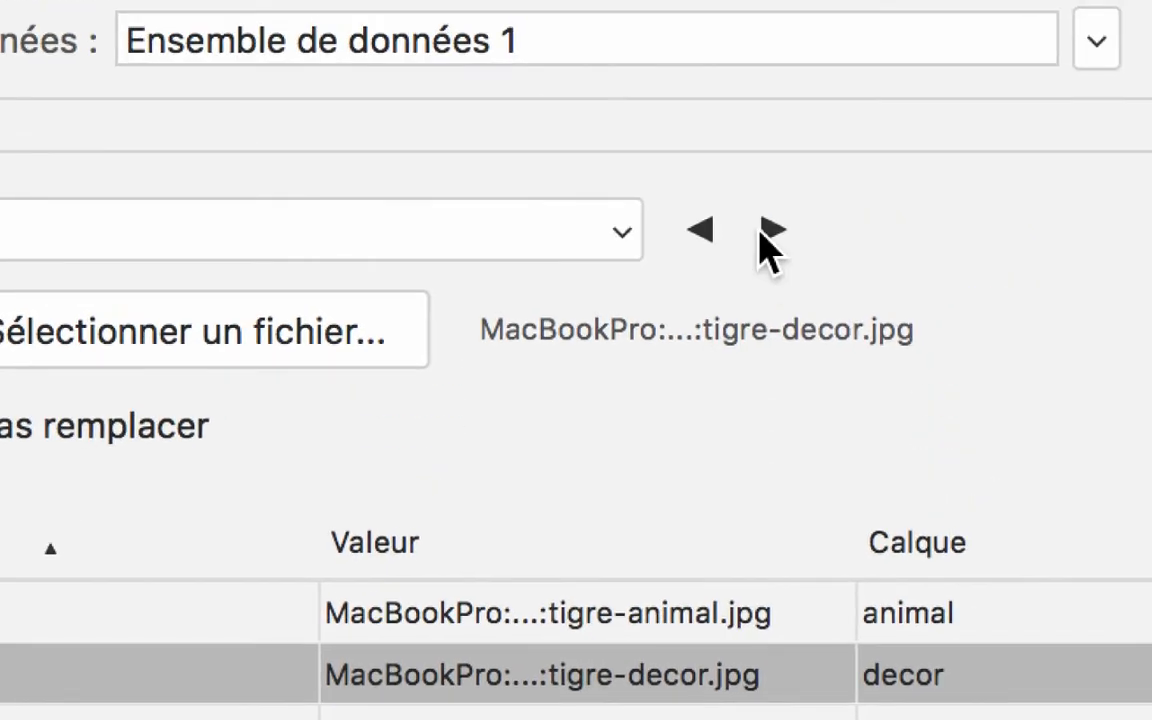
{"action": "left_click", "coordinate": [760, 240]}
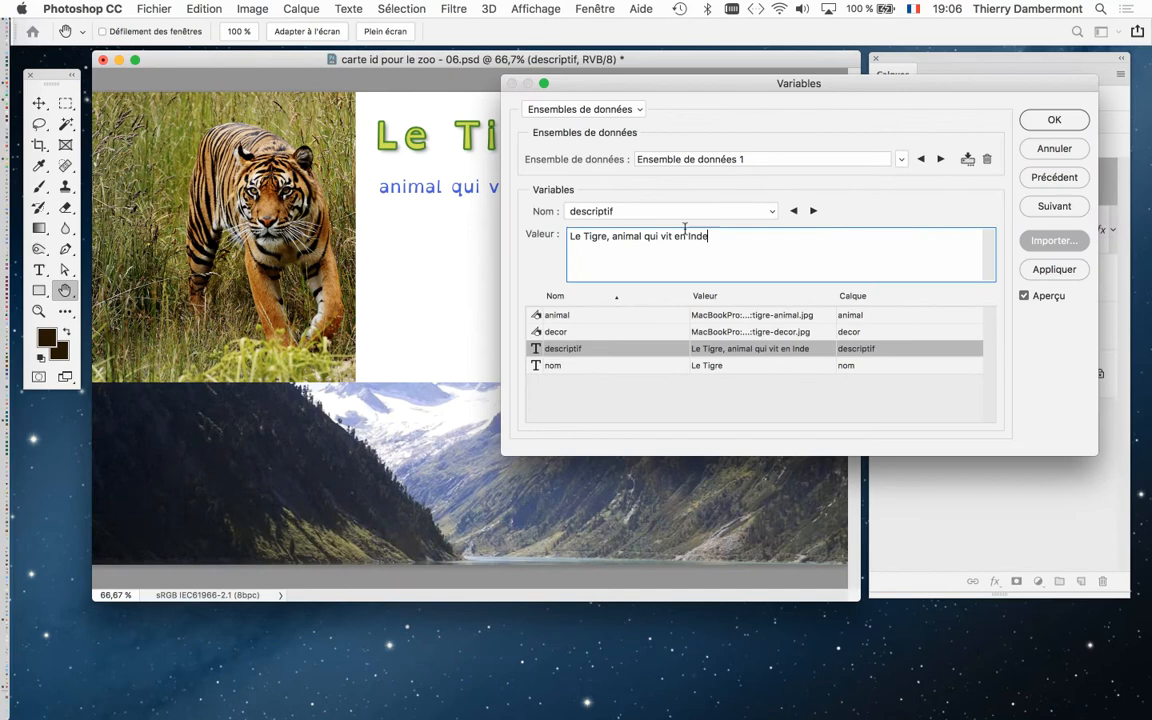
{"action": "left_click", "coordinate": [813, 211]}
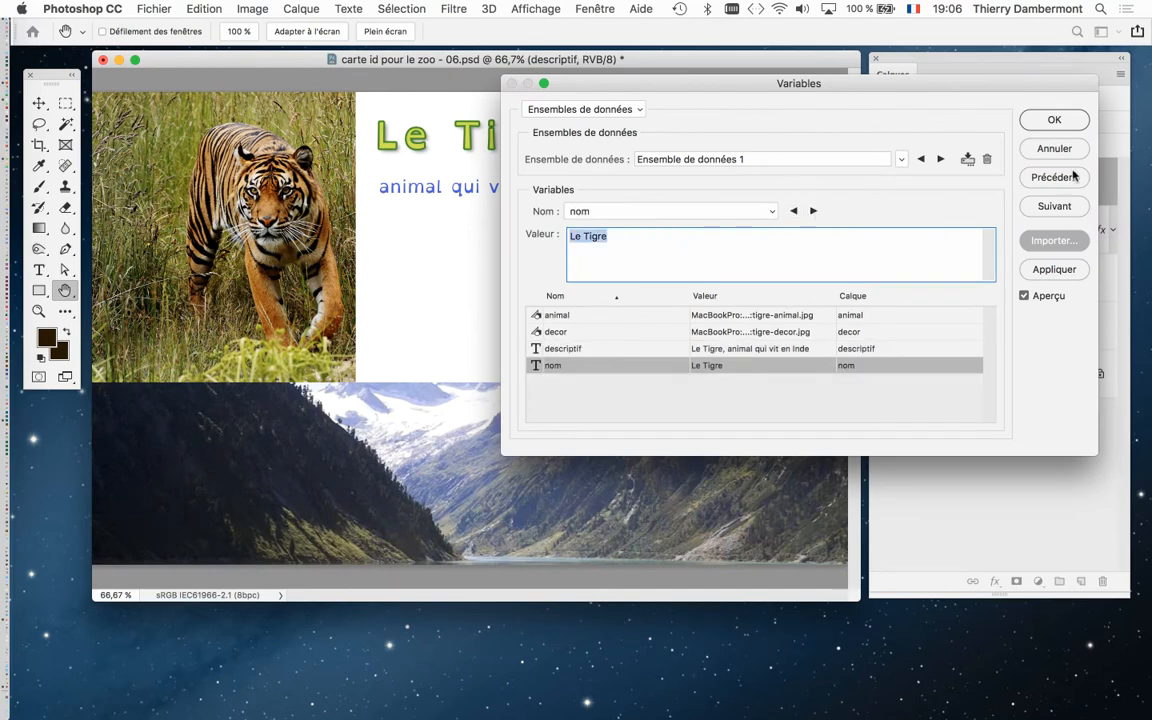
- Preview the imported data sets one after another on the card, with the Variables dialog moved clear of its texts
{"action": "left_click", "coordinate": [940, 160]}
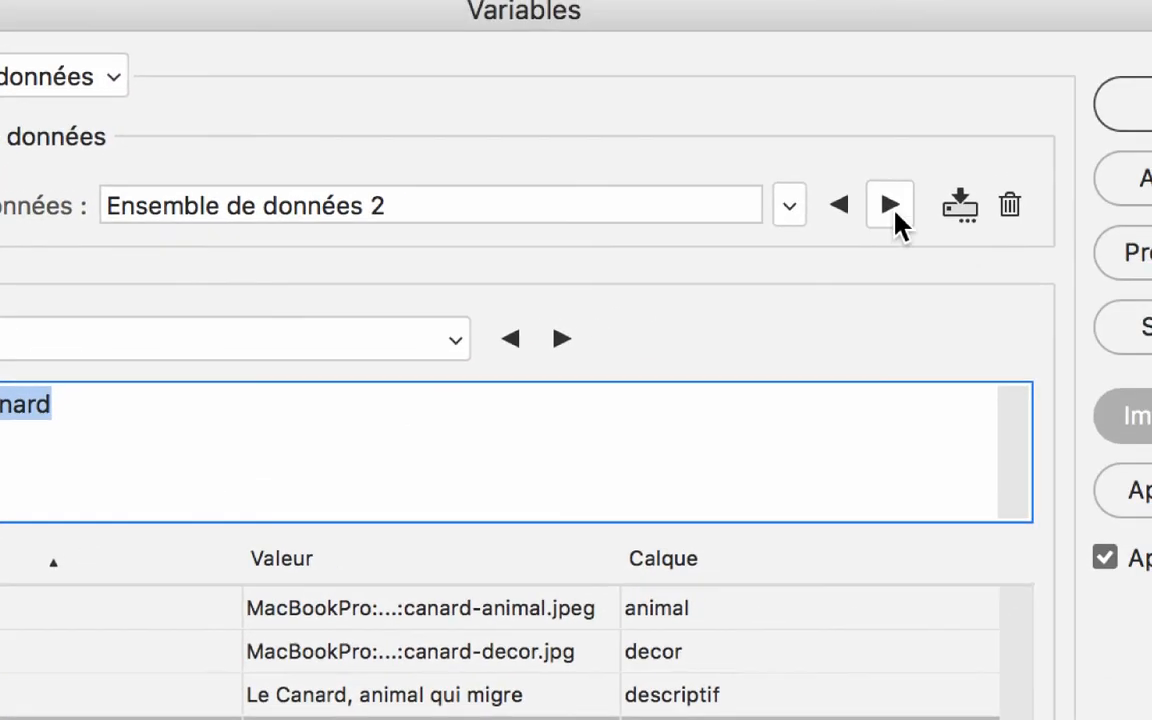
{"action": "left_click", "coordinate": [892, 208]}
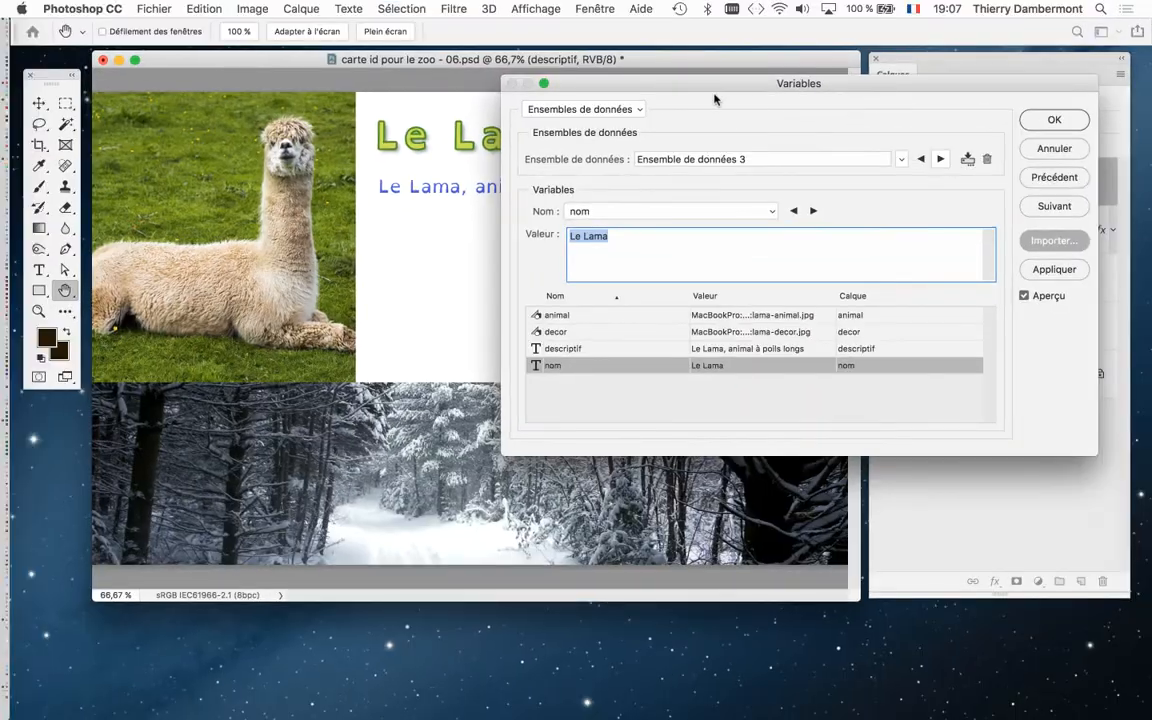
{"action": "left_click_drag", "start_coordinate": [713, 94], "coordinate": [701, 270]}
{"action": "left_click", "coordinate": [966, 349]}
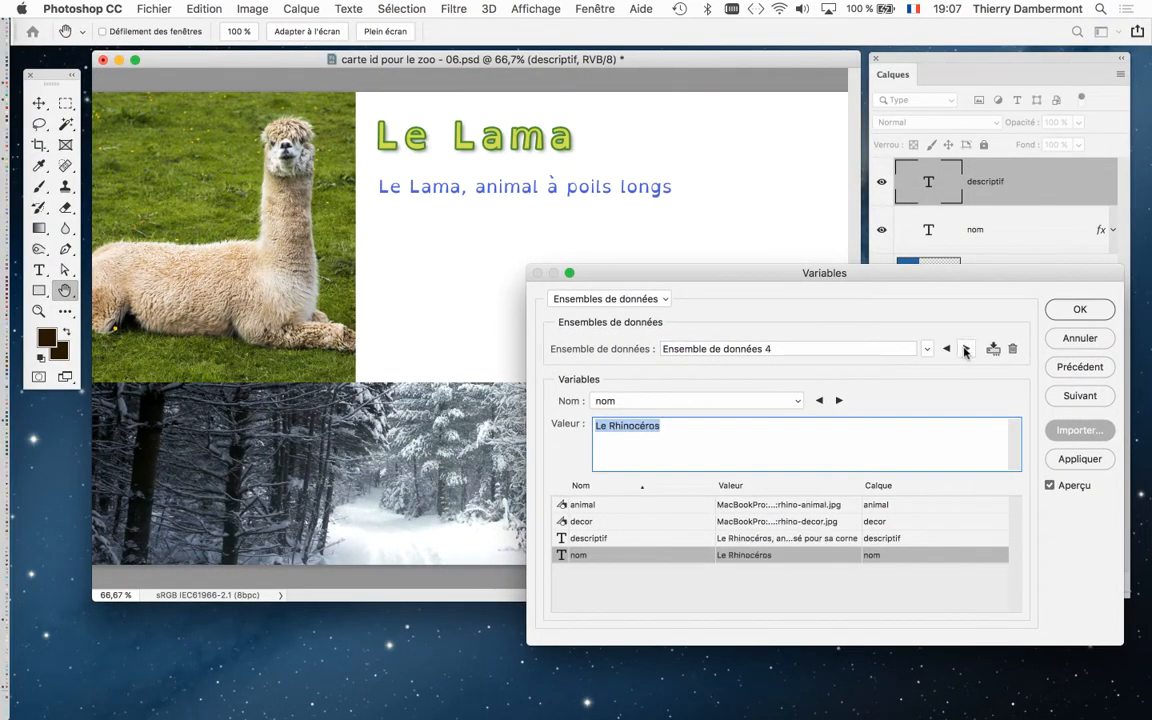
{"action": "left_click", "coordinate": [966, 349]}
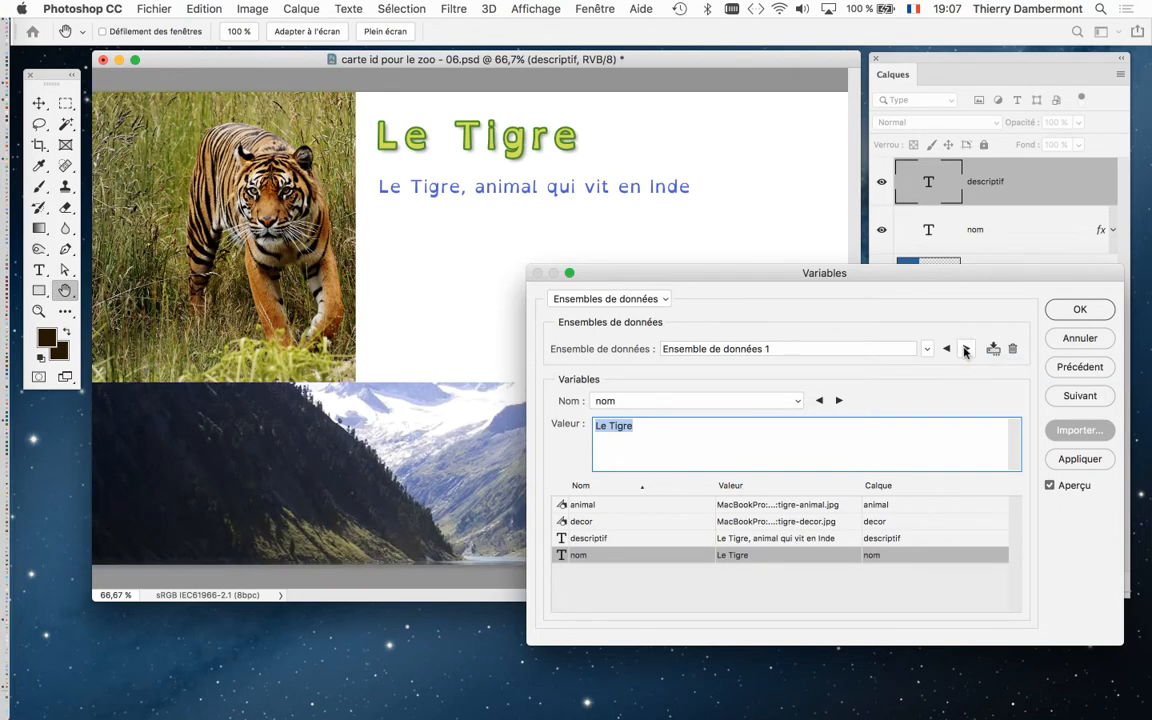
{"action": "left_click", "coordinate": [966, 349]}
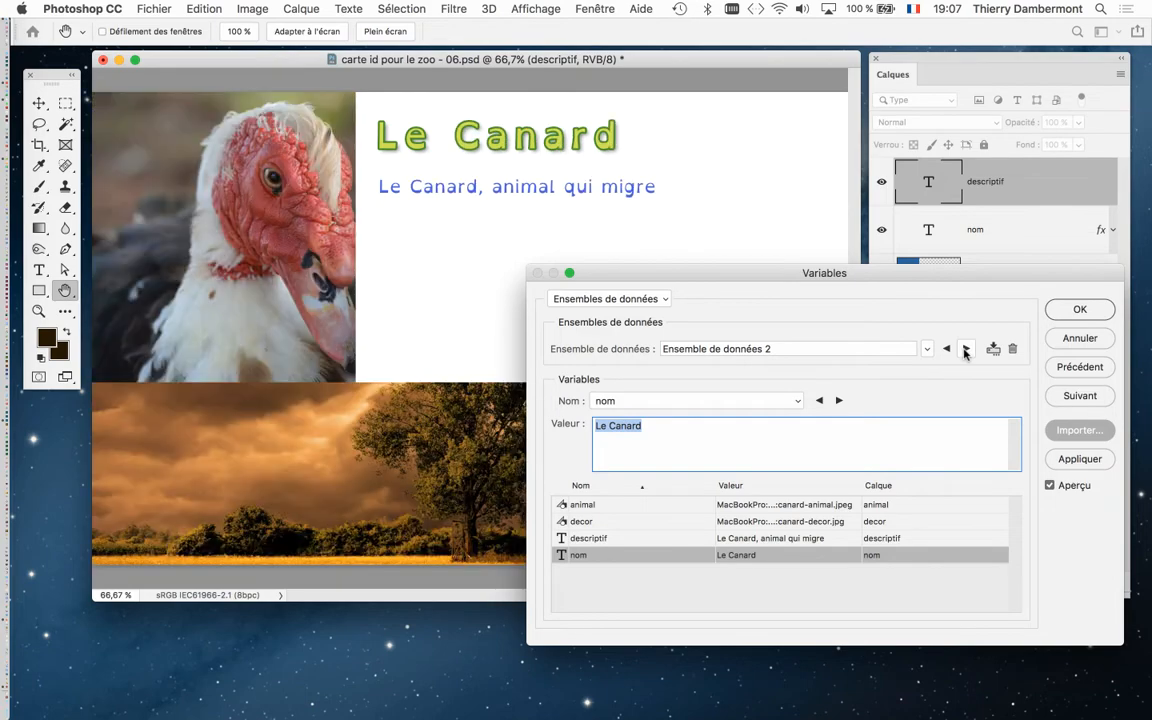
- Advance the card preview from Ensemble de données 3 through the last data set back to Ensemble de données 1, and cancel the Variables dialog
{"action": "left_click", "coordinate": [966, 349]}
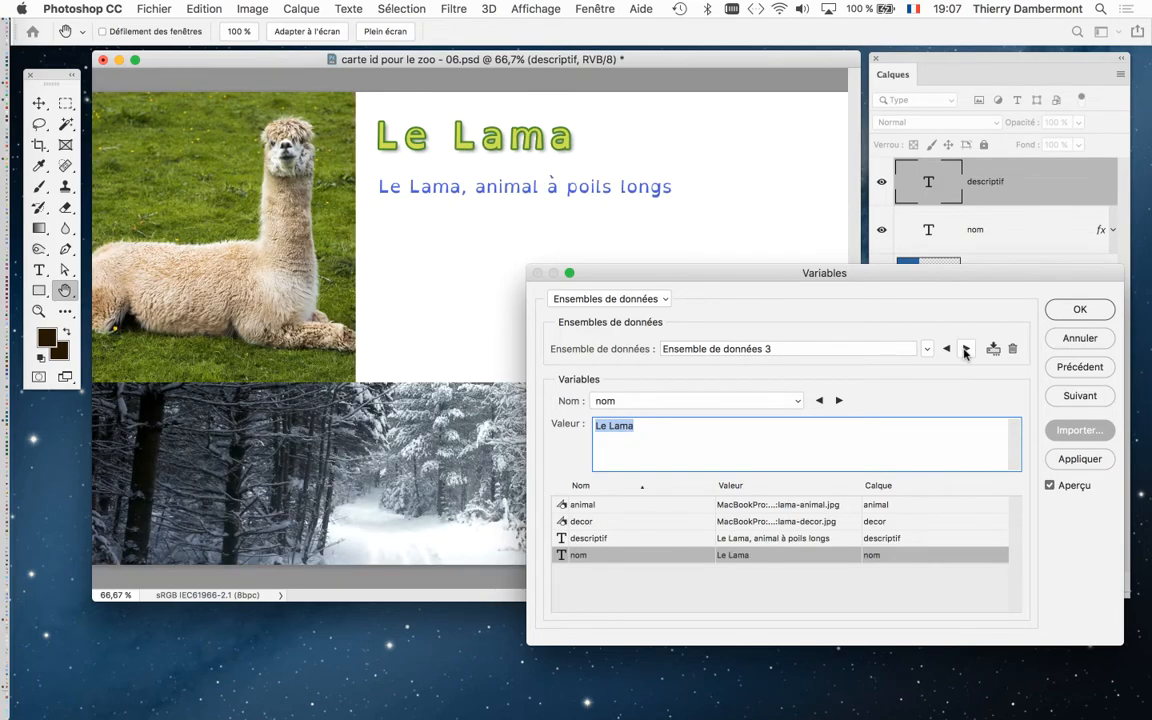
{"action": "left_click", "coordinate": [966, 349]}
{"action": "left_click", "coordinate": [966, 349]}
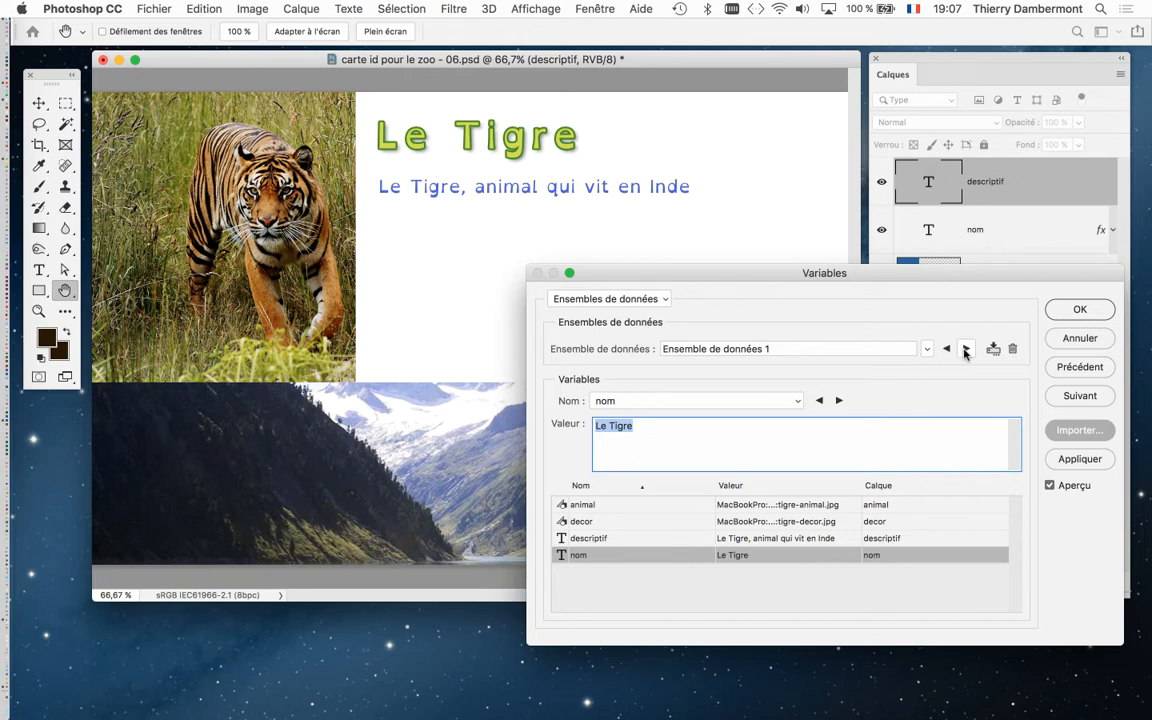
{"action": "left_click", "coordinate": [1075, 338]}
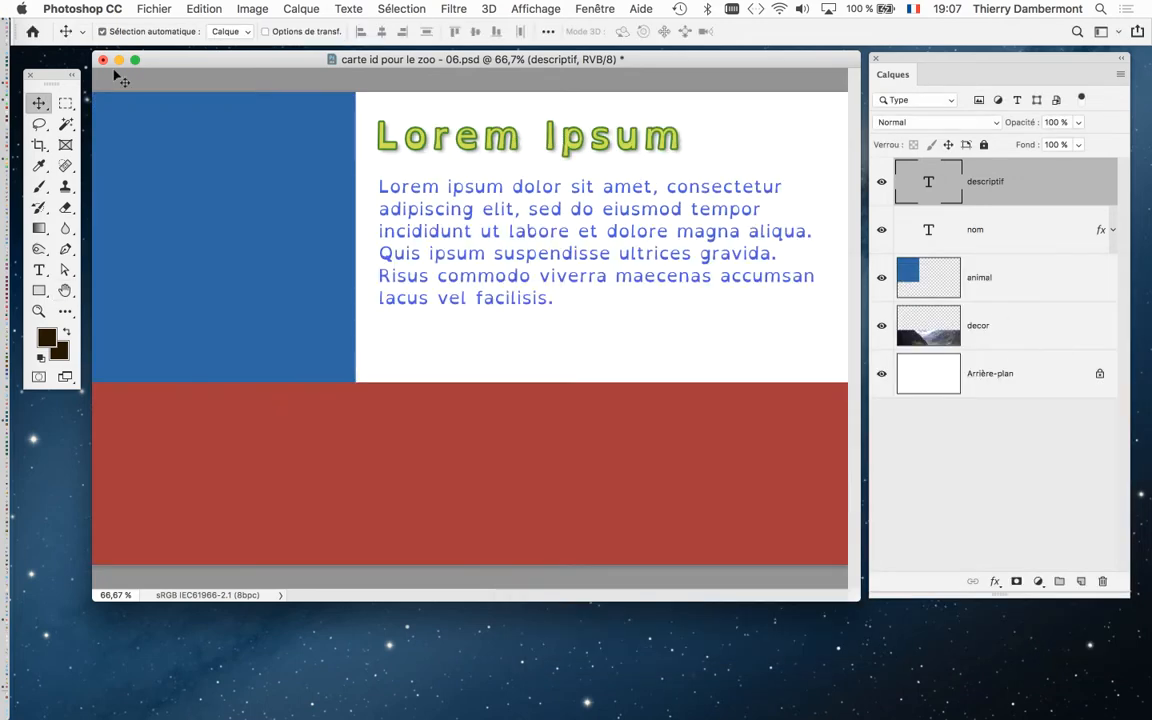
{"action": "left_click", "coordinate": [175, 7]}
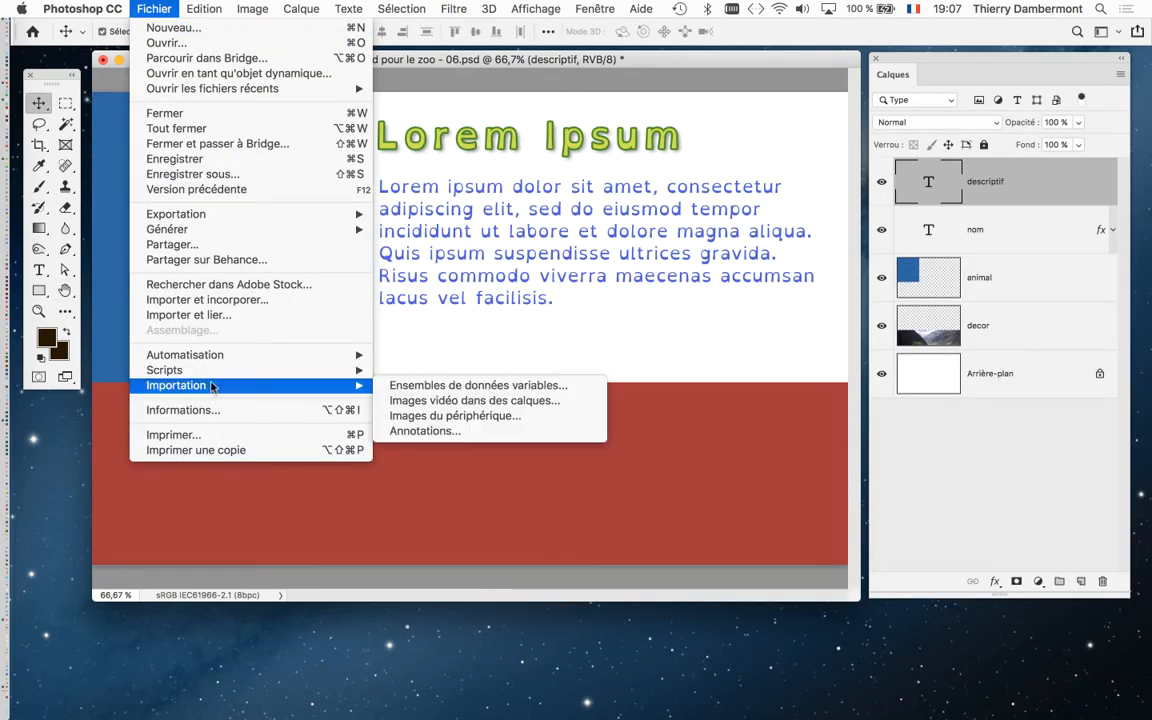
{"action": "mouse_move", "coordinate": [212, 357]}
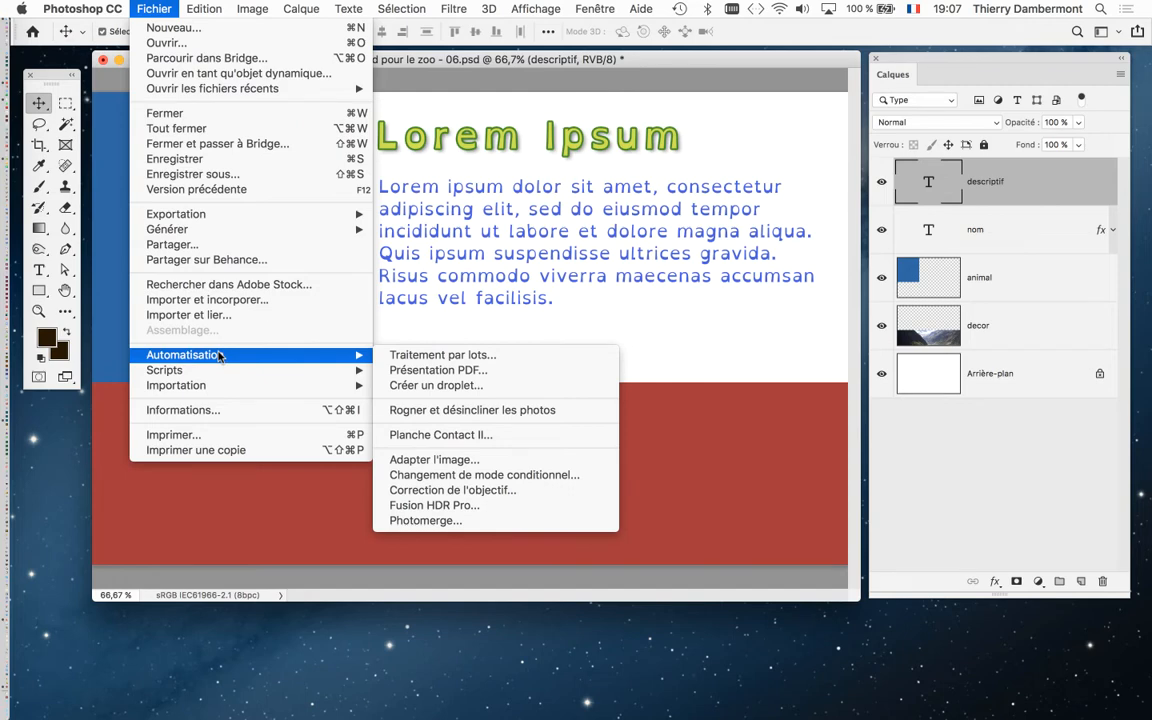
{"action": "mouse_move", "coordinate": [203, 215]}
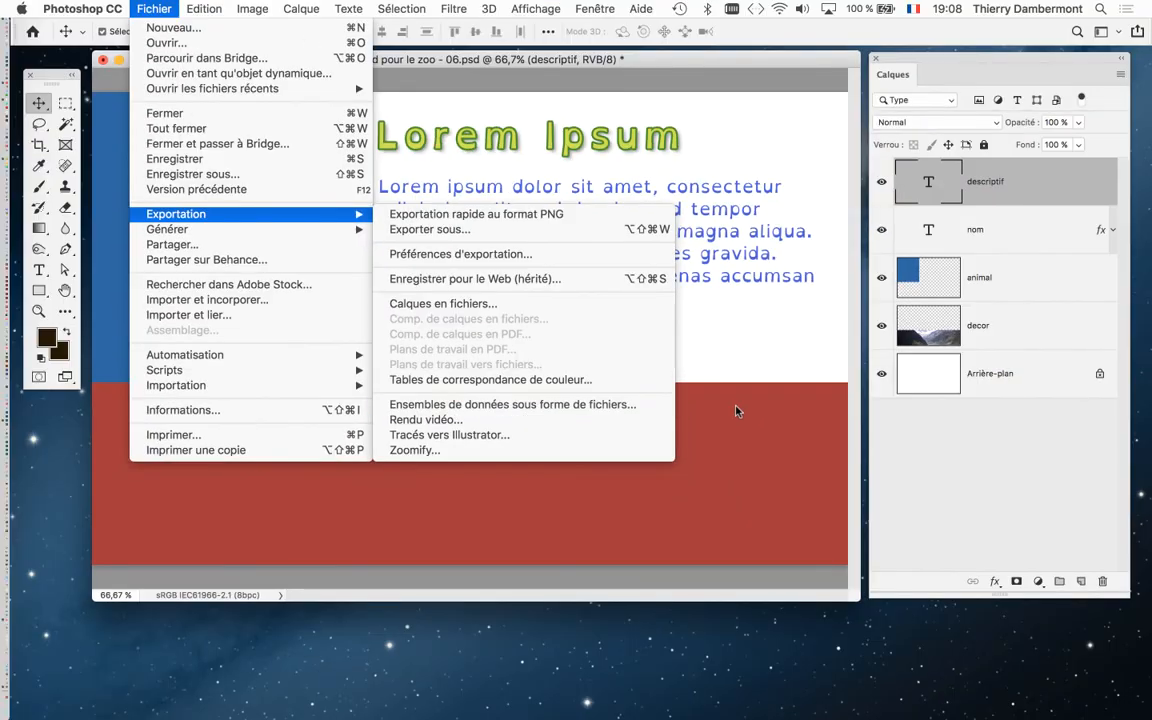
{"action": "left_click", "coordinate": [928, 397]}
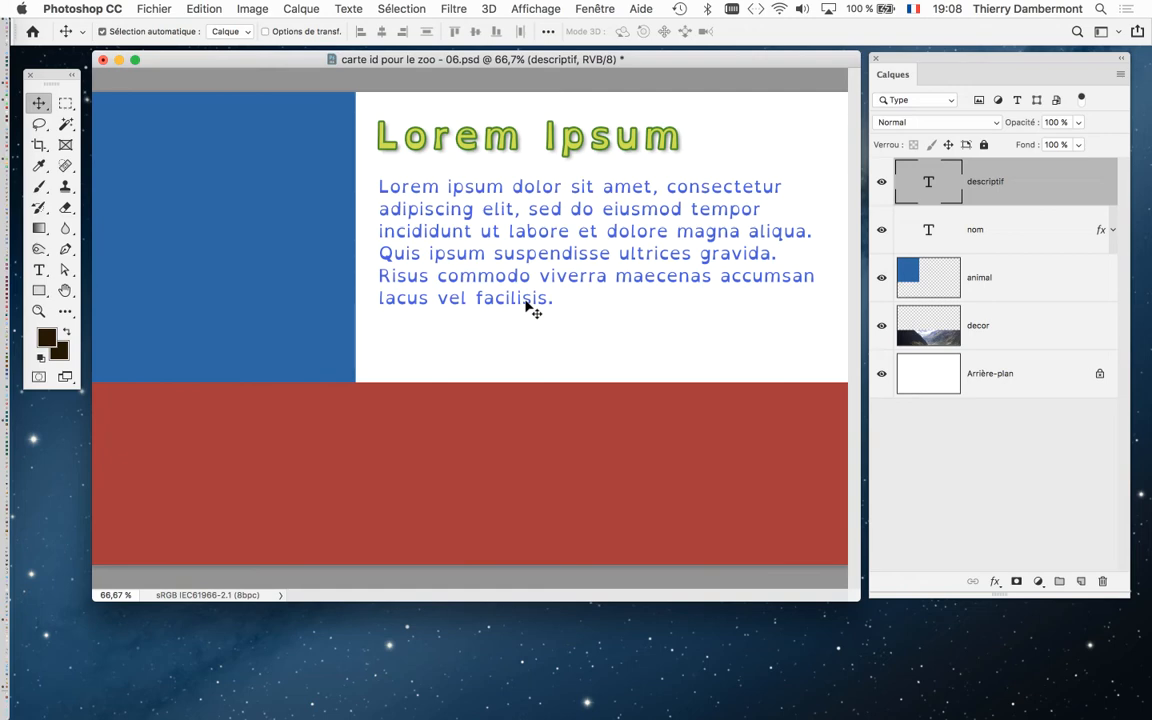
- Move the card's document window away from the toolbox and open the data sets of the image's variables
{"action": "left_click_drag", "start_coordinate": [216, 59], "coordinate": [306, 117]}
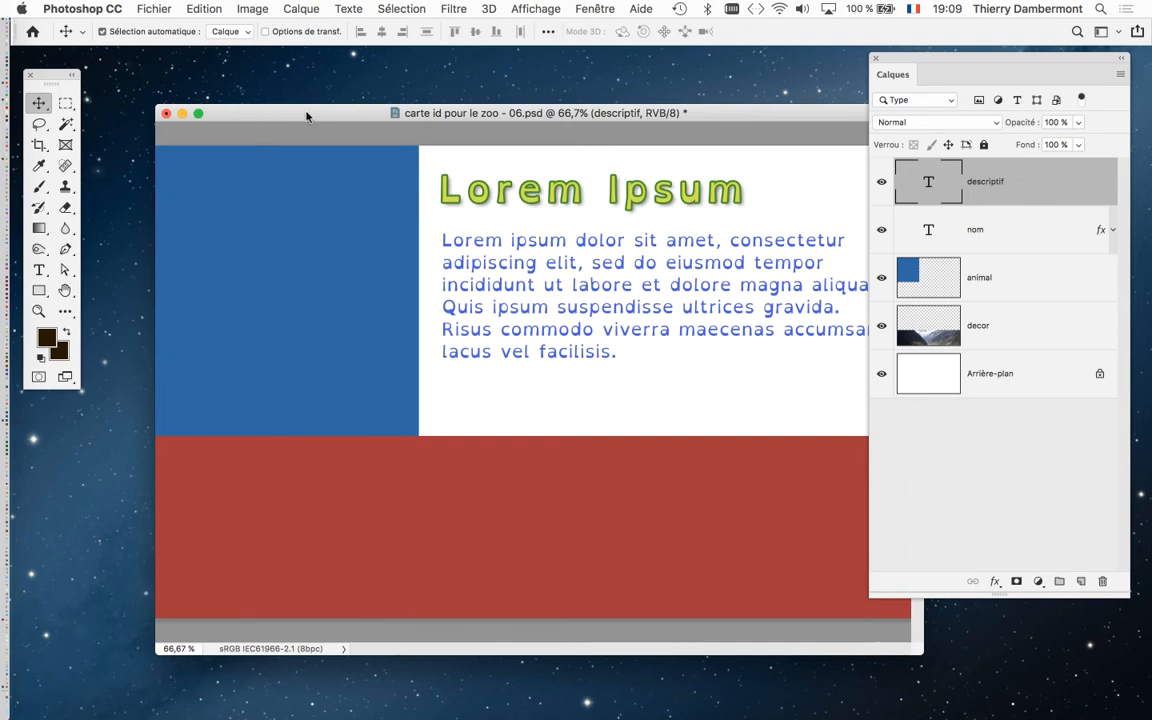
{"action": "left_click", "coordinate": [297, 8]}
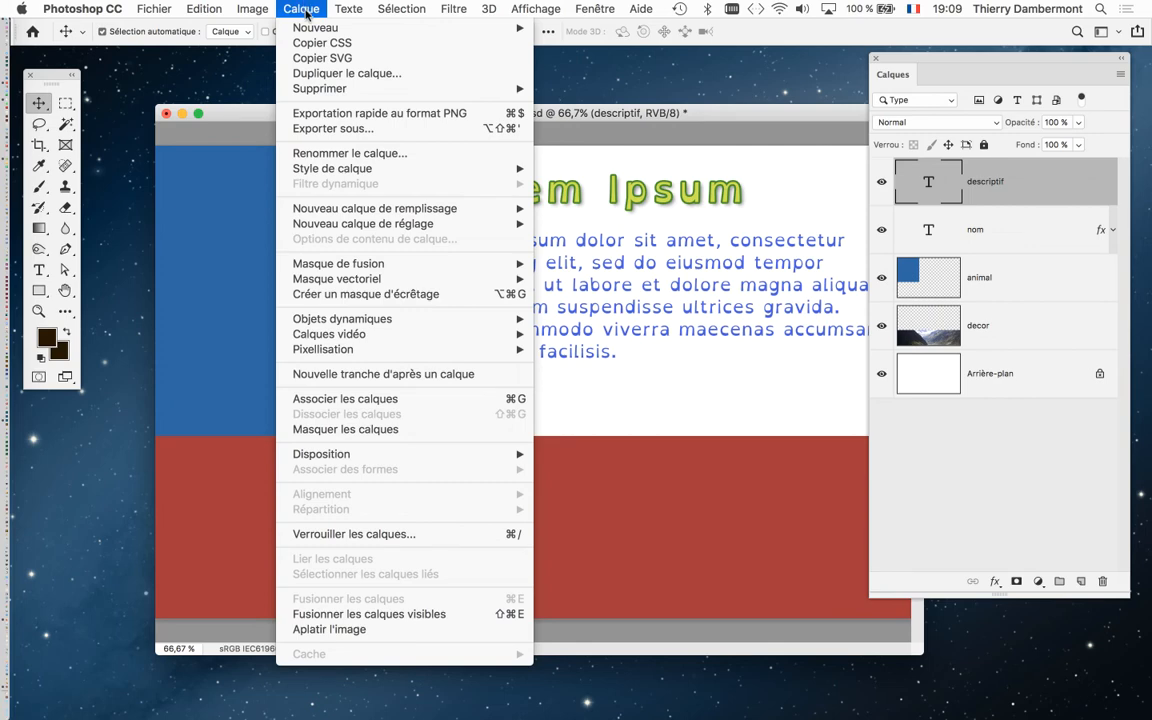
{"action": "mouse_move", "coordinate": [252, 8]}
{"action": "mouse_move", "coordinate": [330, 288]}
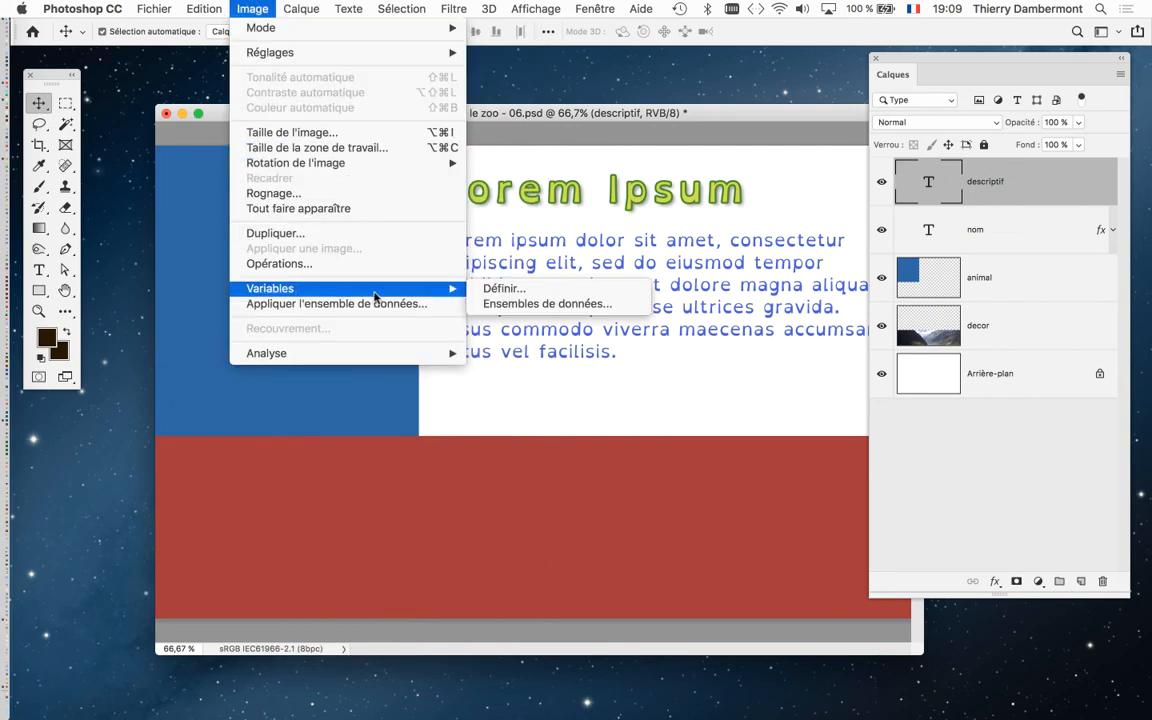
{"action": "left_click", "coordinate": [530, 303]}
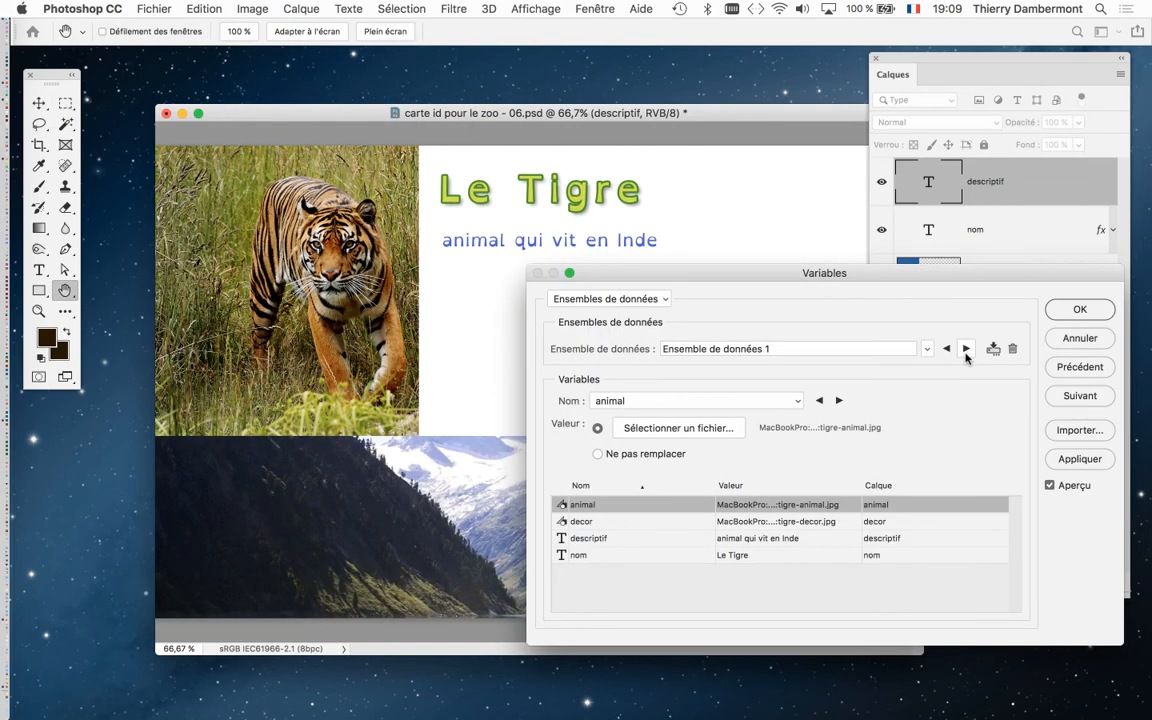
- Preview the duck, llama and rhinoceros data sets on the card, moving the Variables dialog off the artwork, and close it without applying any
{"action": "left_click", "coordinate": [966, 349]}
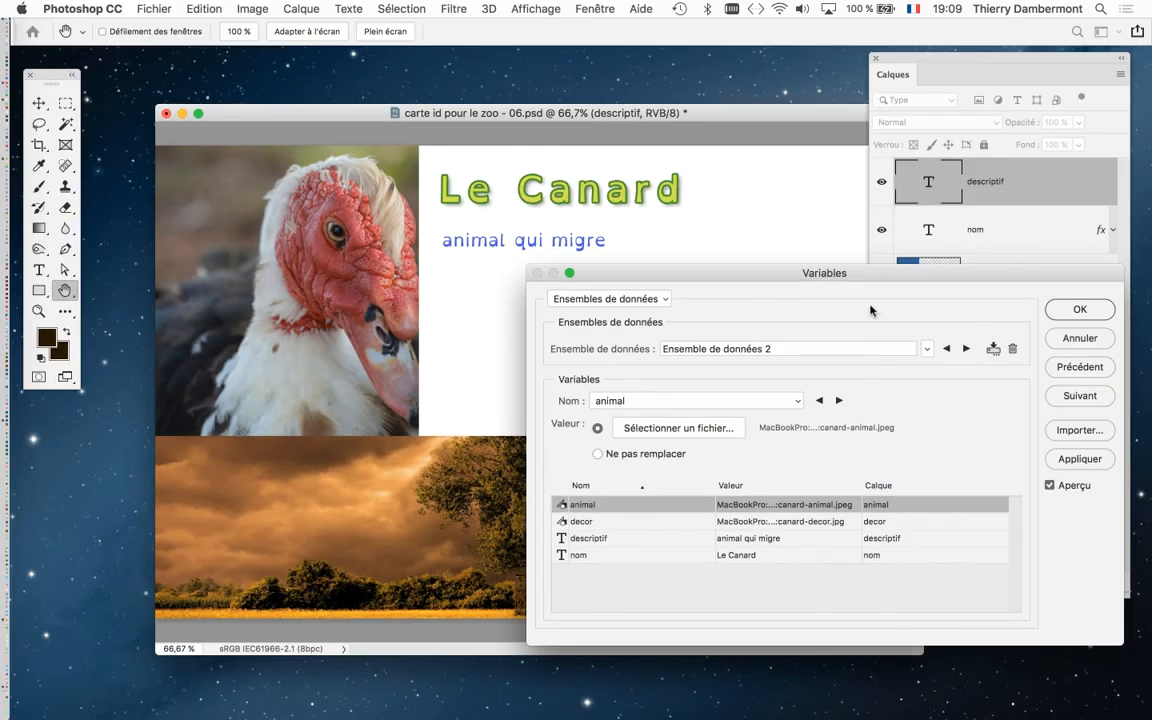
{"action": "left_click", "coordinate": [966, 349]}
{"action": "left_click_drag", "start_coordinate": [694, 275], "coordinate": [824, 99]}
{"action": "left_click", "coordinate": [1098, 173]}
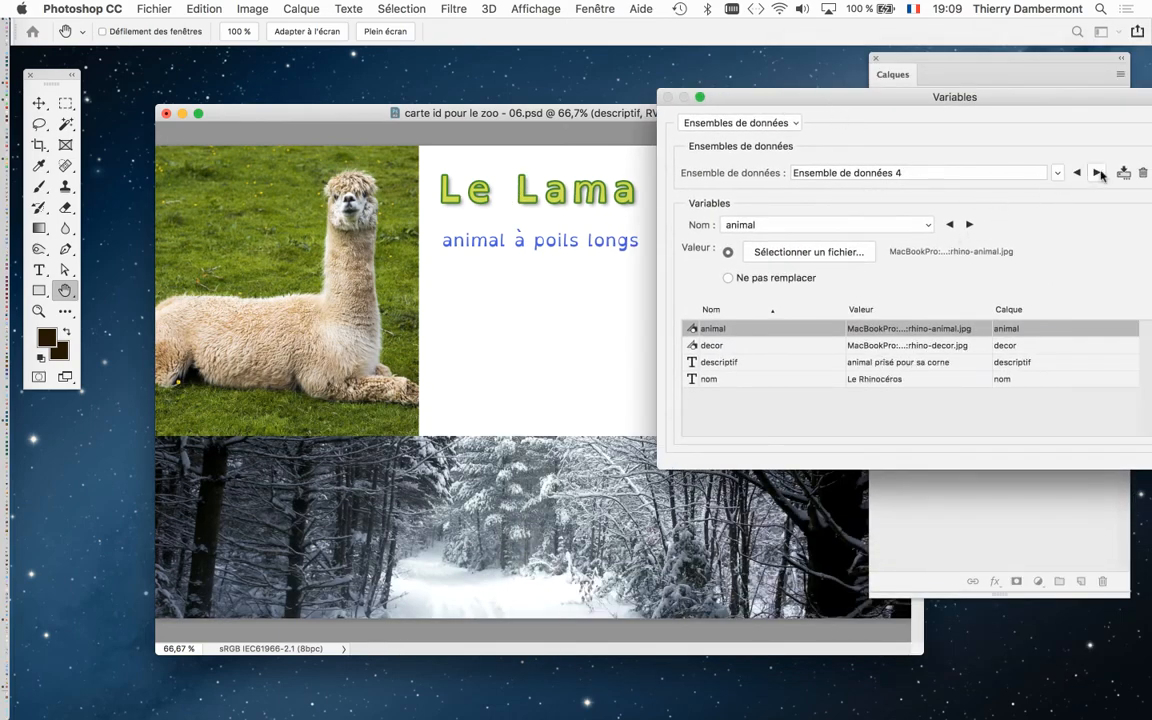
{"action": "left_click", "coordinate": [1098, 173]}
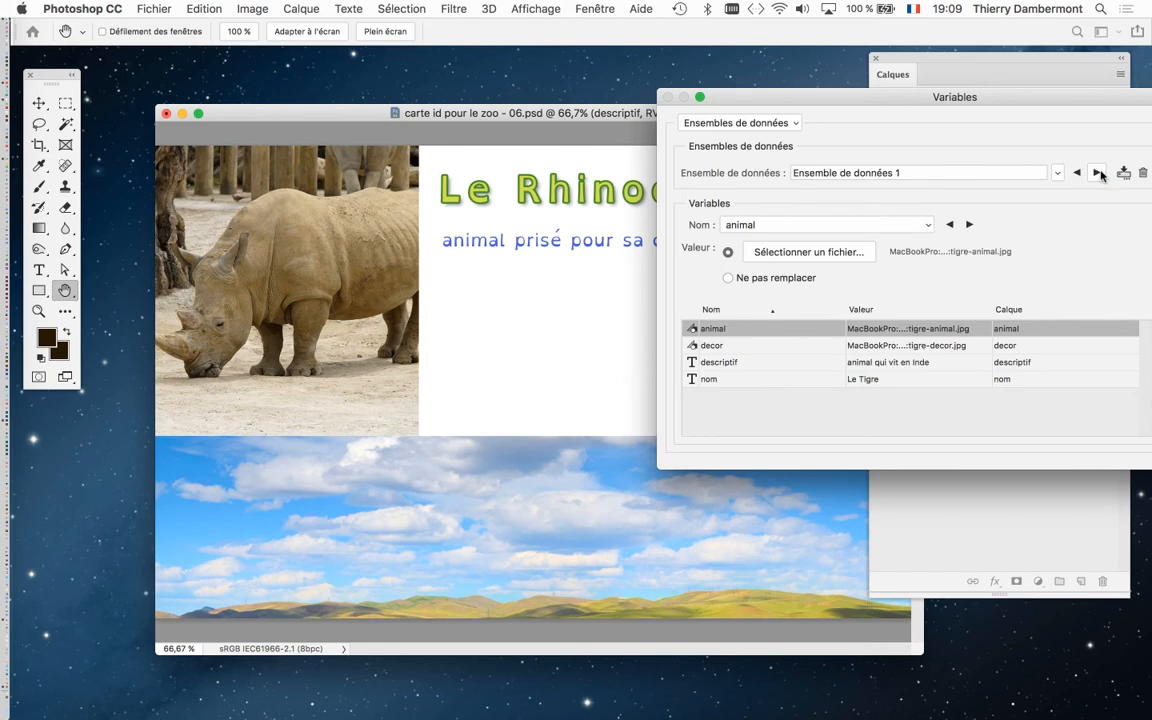
{"action": "left_click", "coordinate": [1077, 173]}
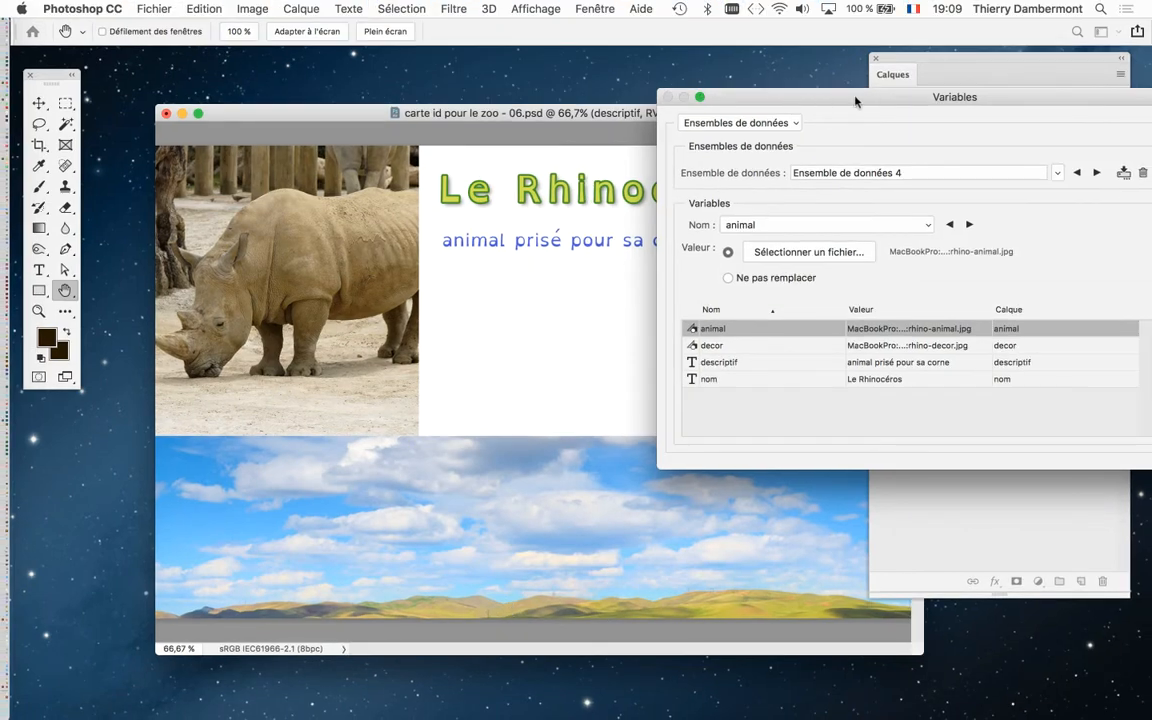
{"action": "left_click_drag", "start_coordinate": [860, 97], "coordinate": [540, 70]}
{"action": "left_click", "coordinate": [878, 143]}
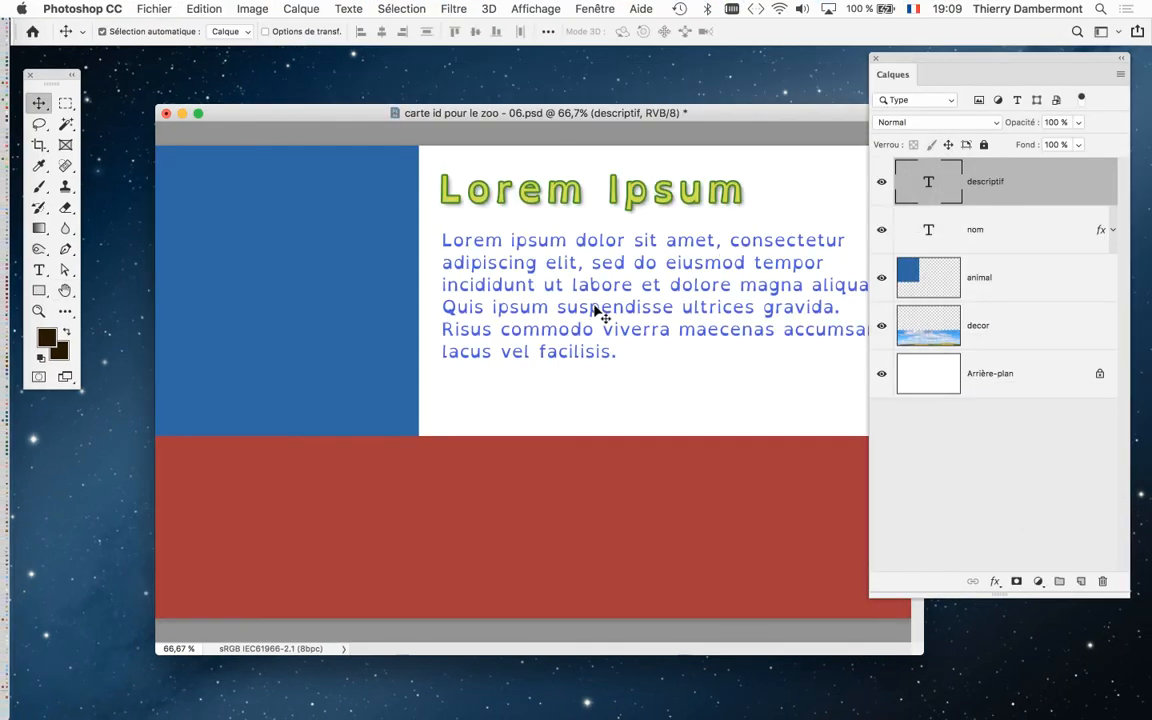